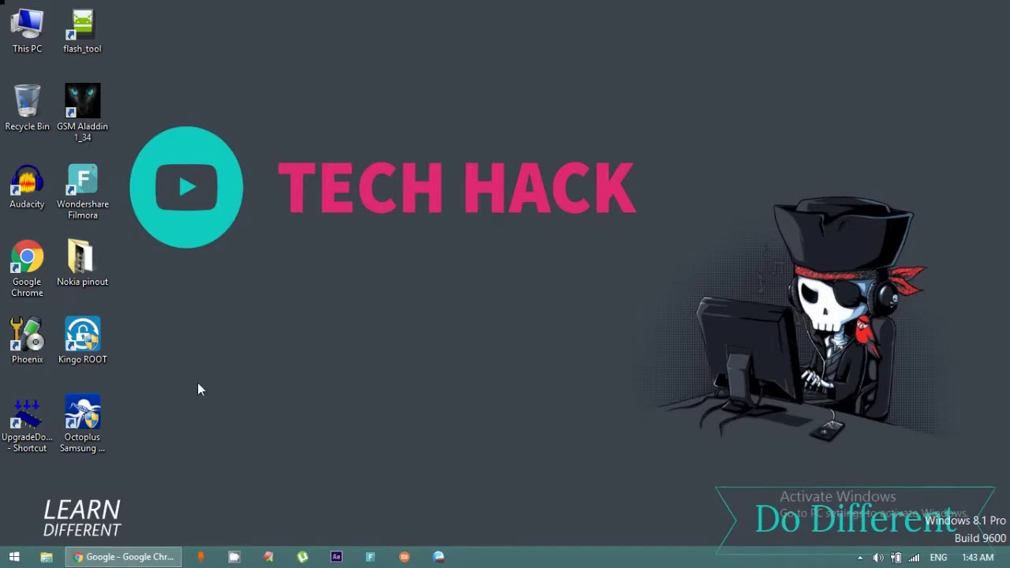
Search Google for spark.adobe using the suggested completion
left_click(124, 557)
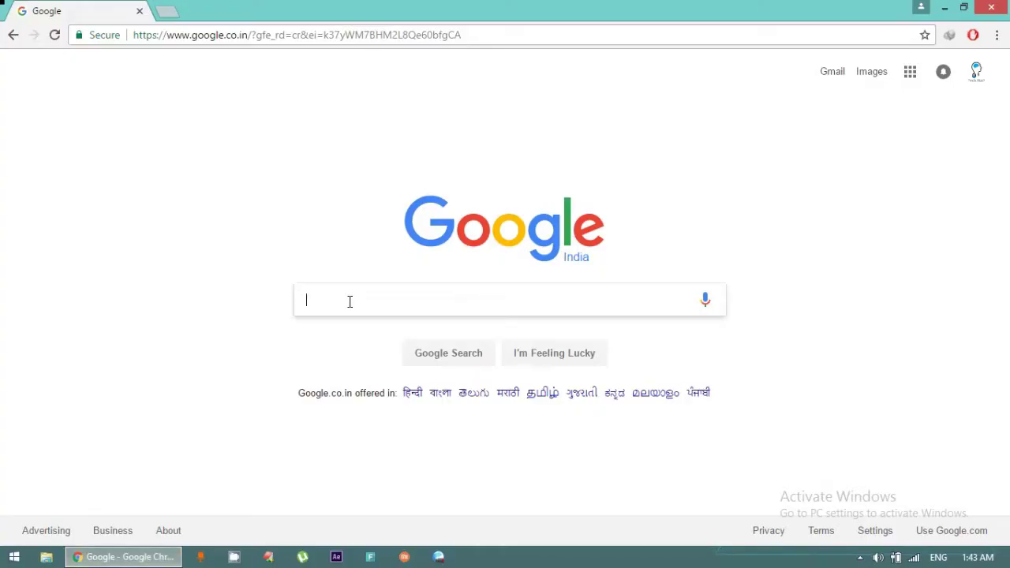
type("adob.")
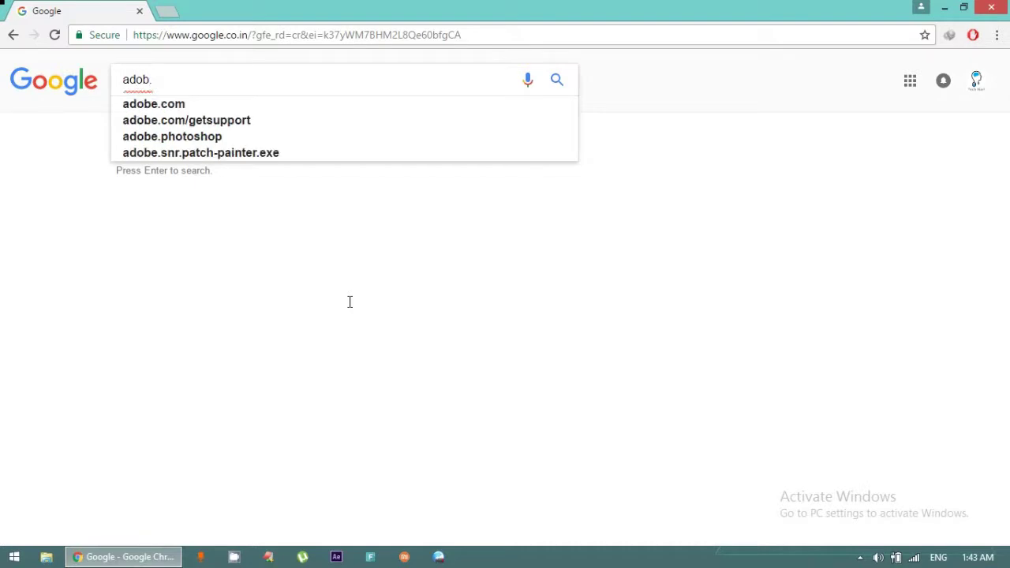
key("ctrl+a")
type("spark.")
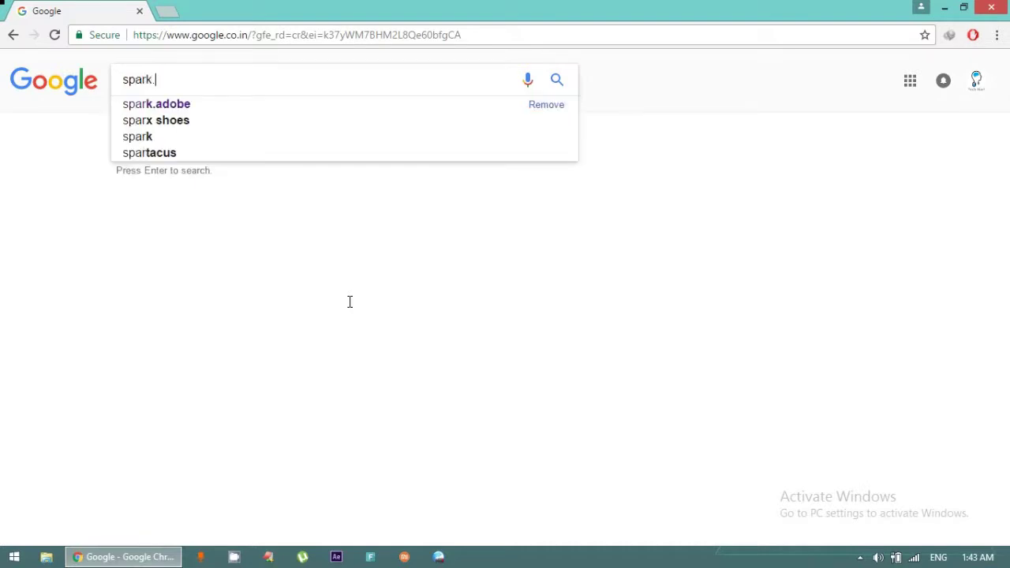
key("Down")
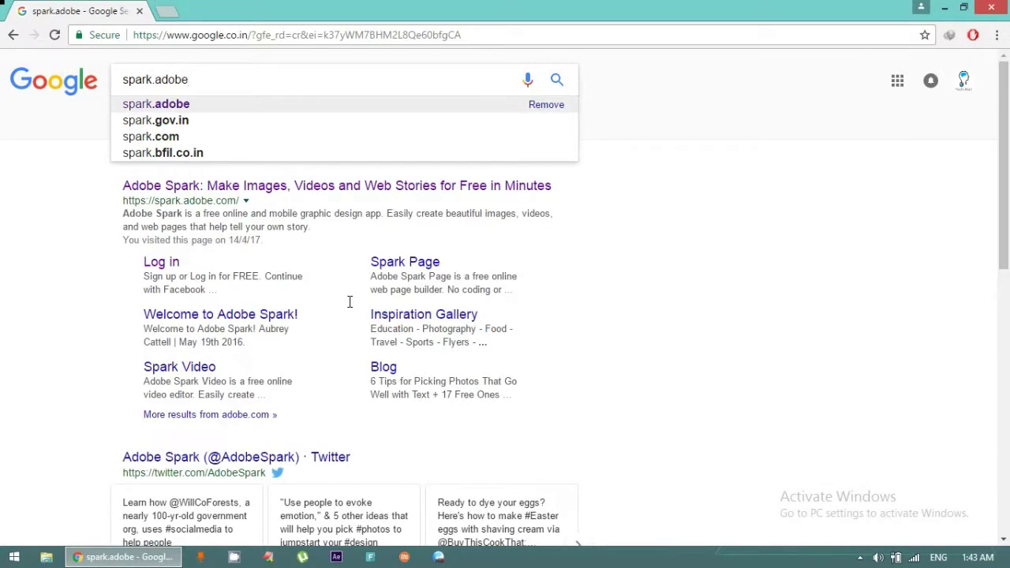
key("Return")
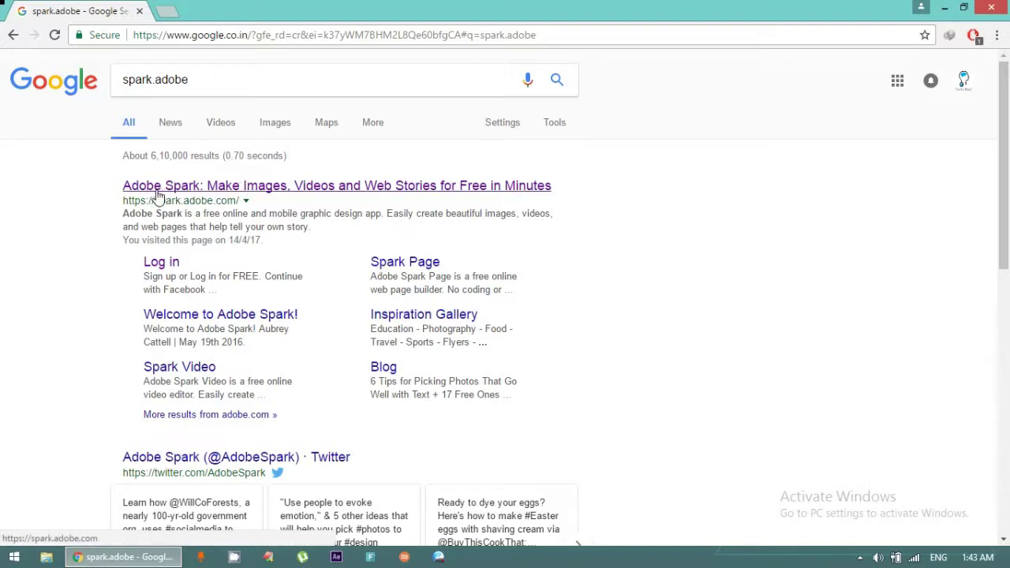
Open the Adobe Spark site and dismiss the project-type chooser to stay on My Projects
left_click(186, 192)
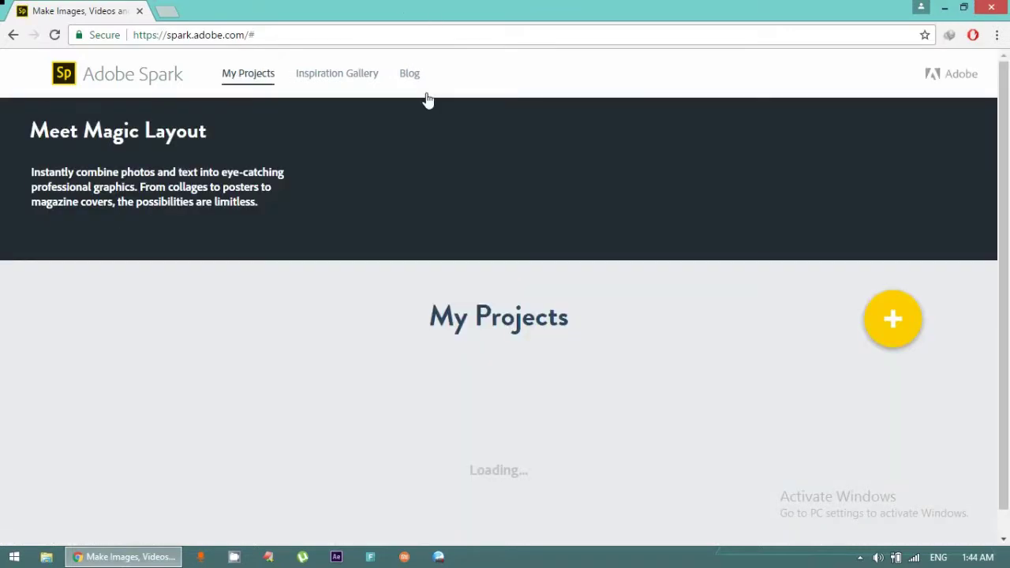
scroll(1007, 220, "down", 1)
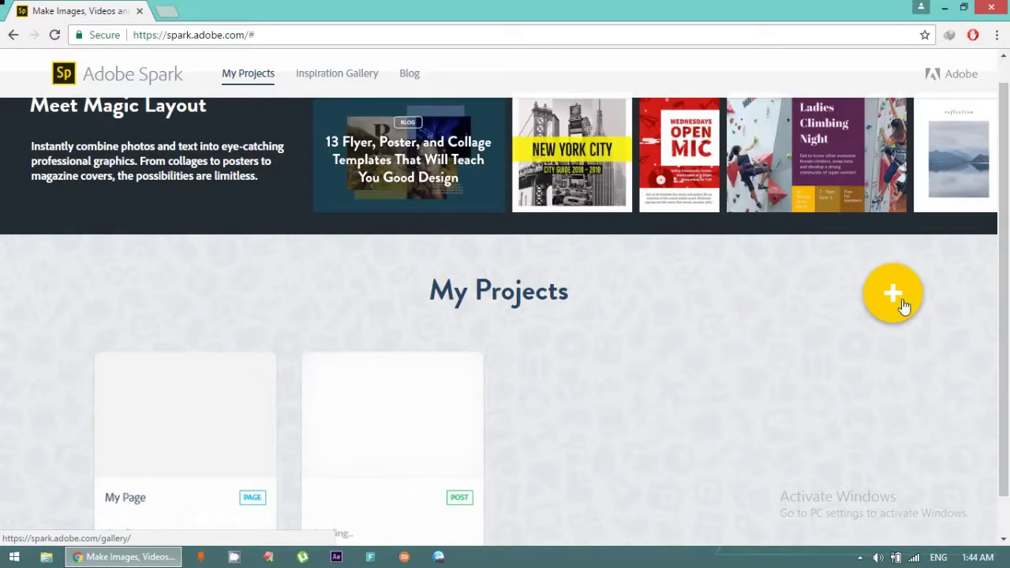
left_click(901, 303)
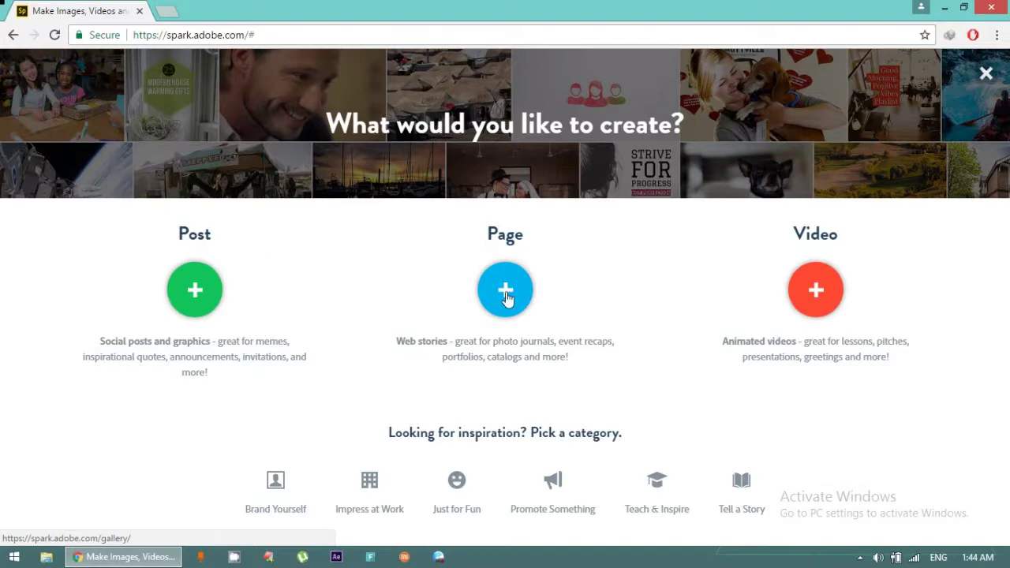
left_click_drag(505, 293, 1006, 161)
left_click(985, 75)
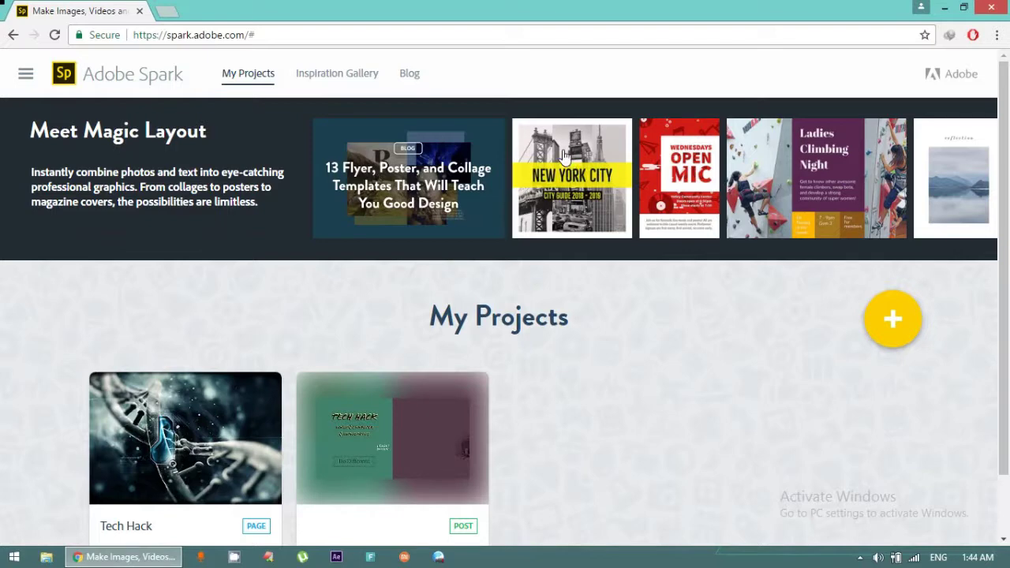
Browse the Inspiration Gallery, then go back to My Projects
left_click(340, 79)
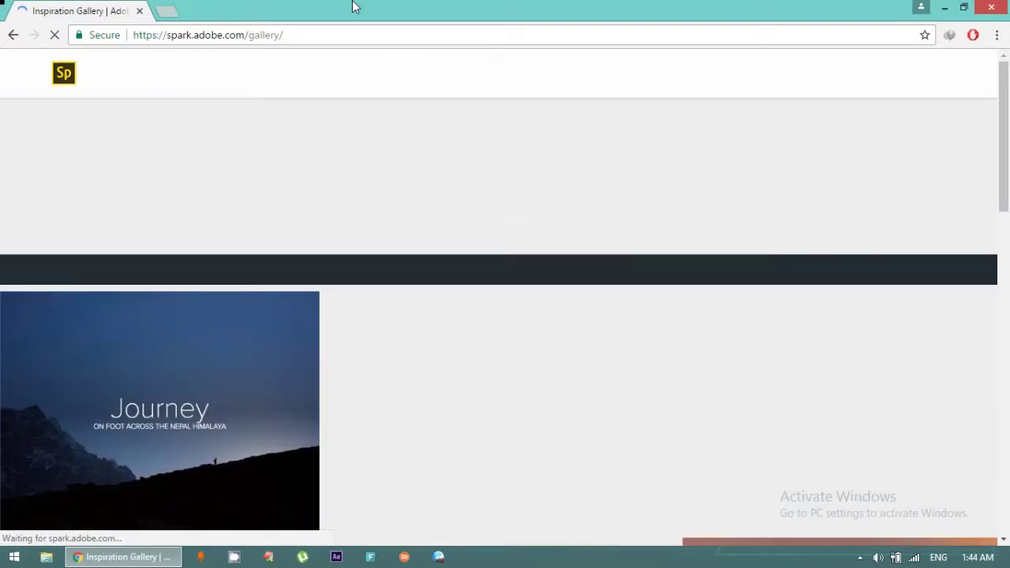
scroll(1008, 251, "down", 5)
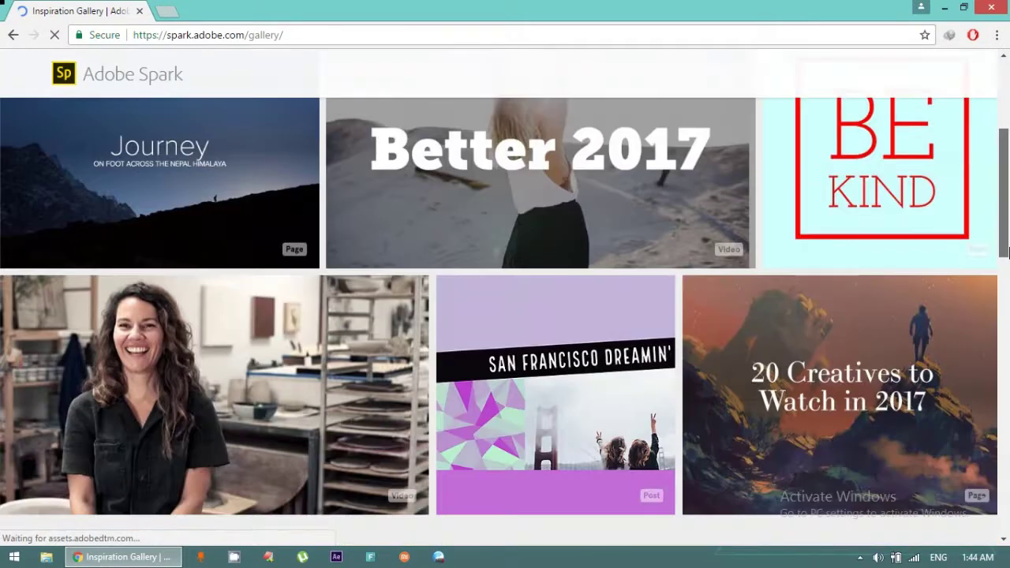
scroll(993, 111, "up", 5)
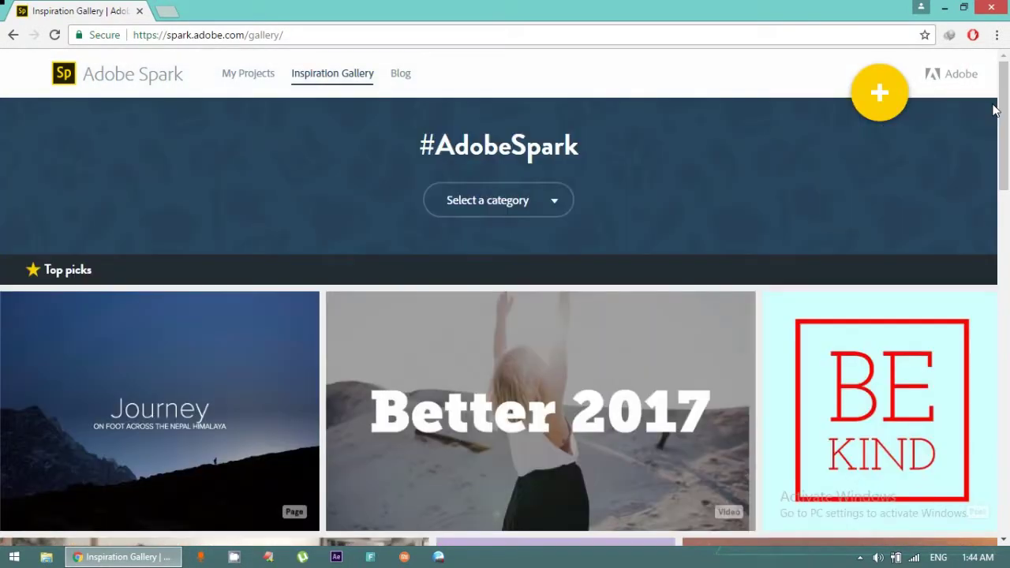
left_click(251, 74)
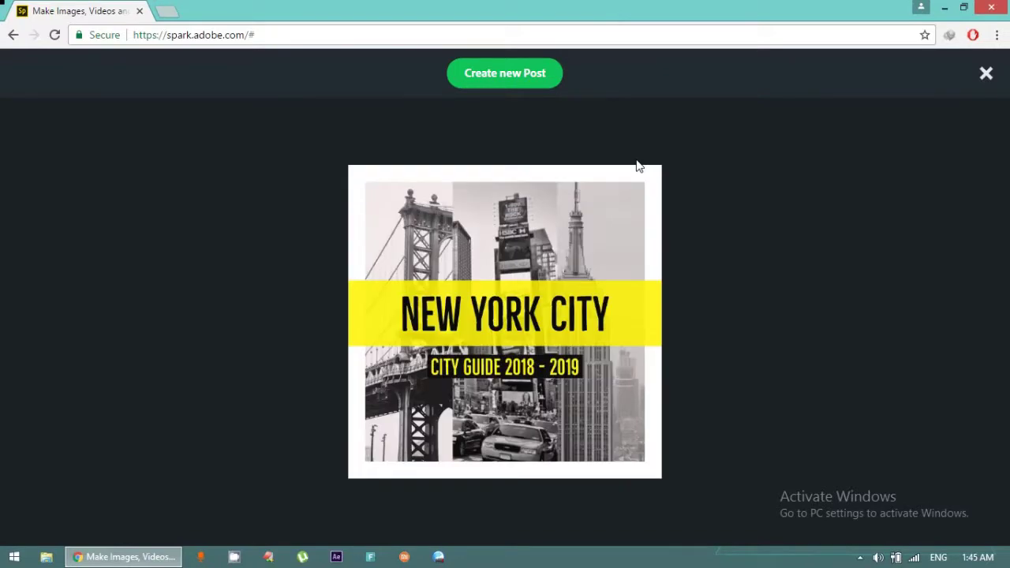
Start a new post from the New York City template, heading for the Tech Hack bookmark
left_click(500, 82)
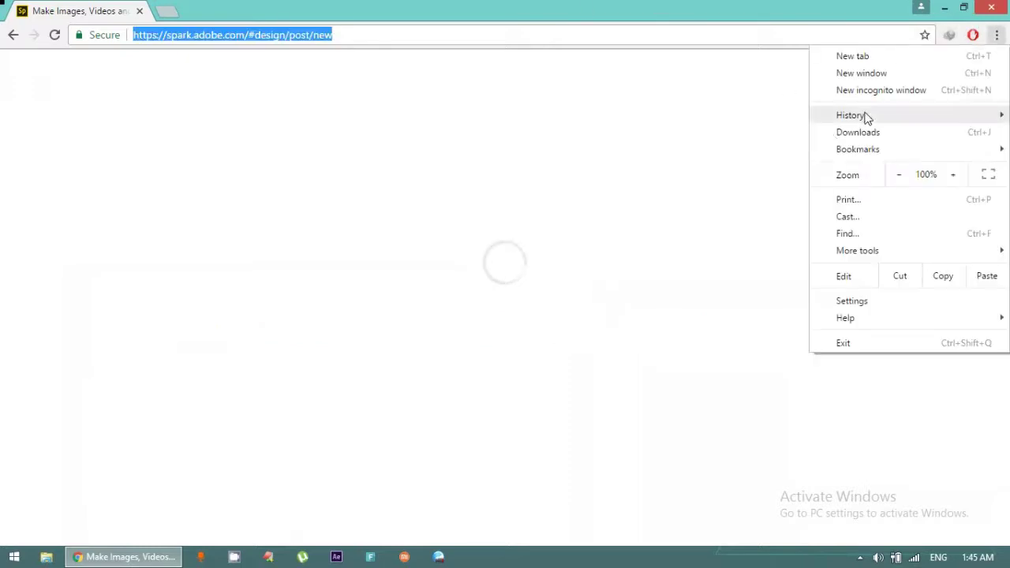
mouse_move(870, 151)
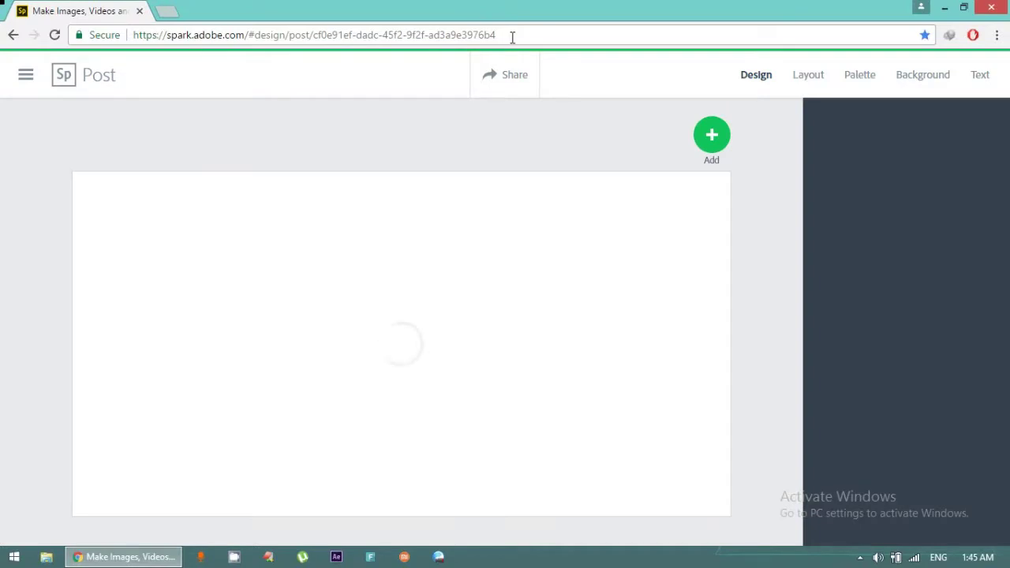
left_click(533, 36)
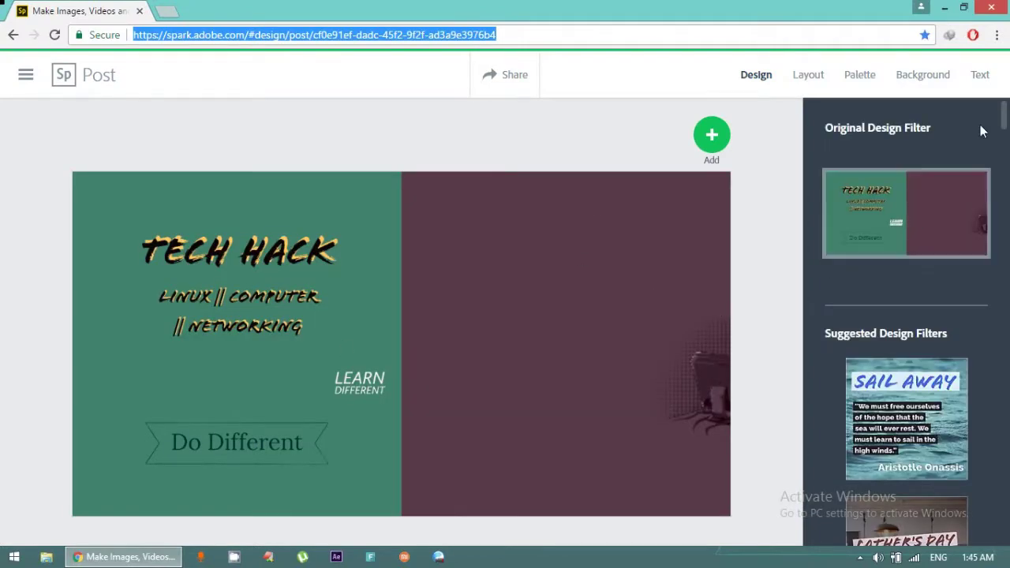
left_click_drag(1004, 127, 1005, 146)
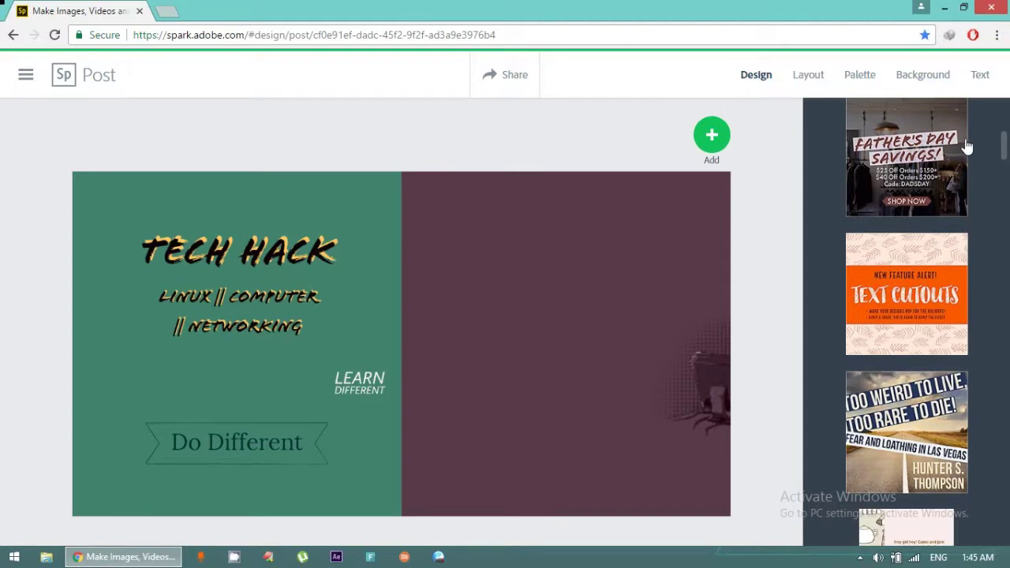
scroll(994, 140, "down", 4)
scroll(995, 119, "up", 9)
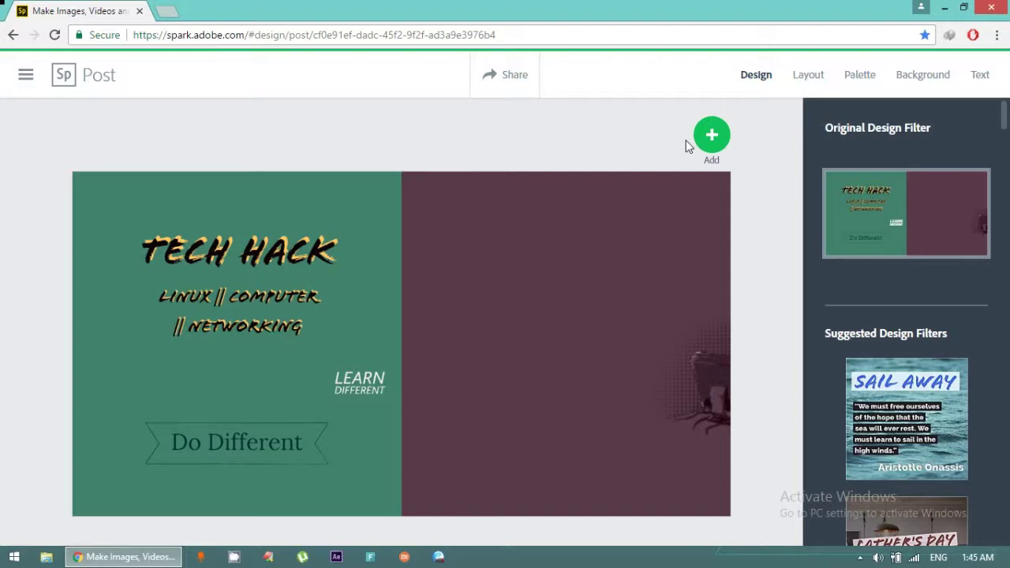
left_click(797, 77)
left_click(746, 77)
scroll(1007, 130, "down", 7)
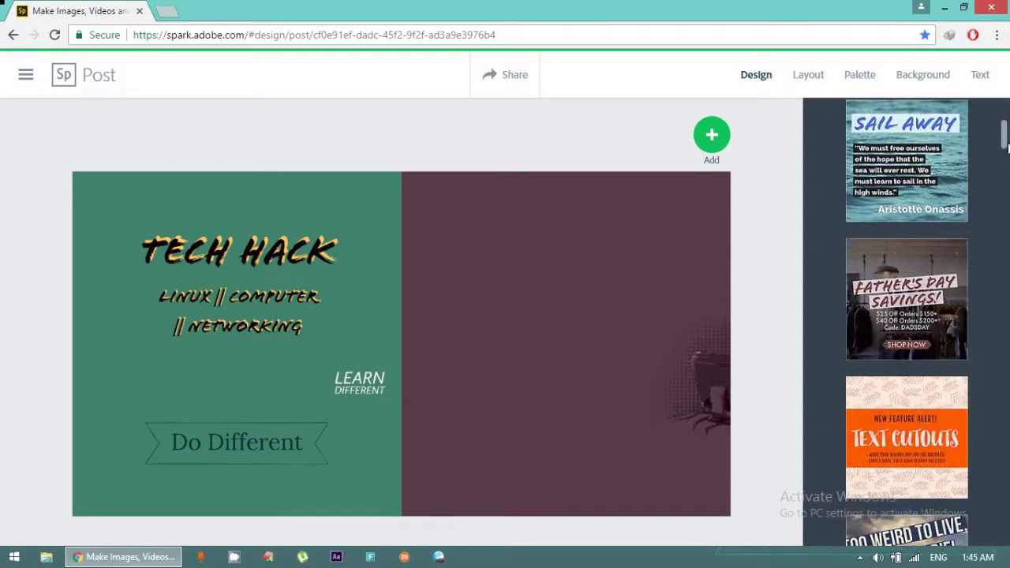
scroll(1007, 130, "up", 5)
left_click(824, 78)
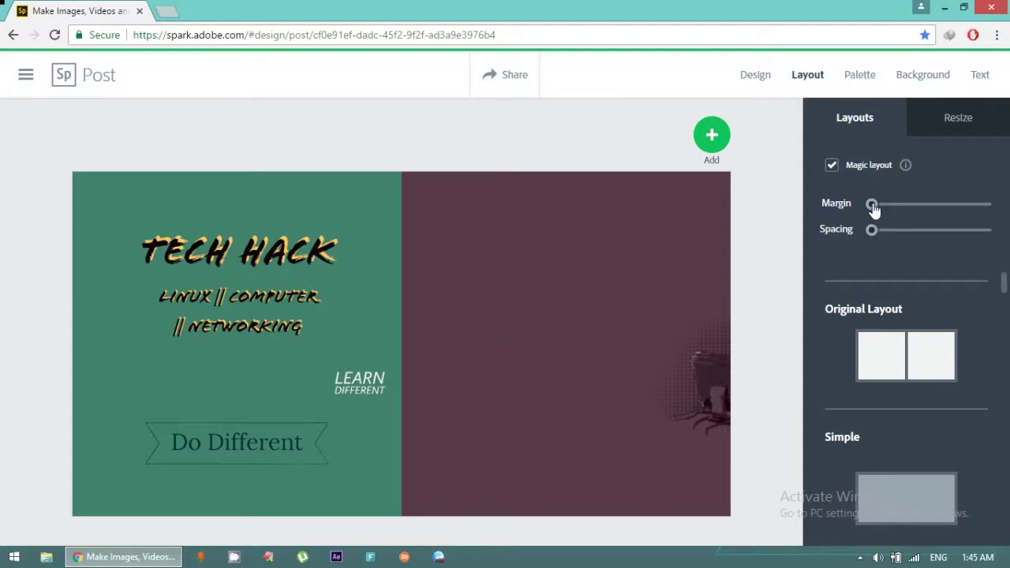
Try Banner and two-column Grid layouts, settling on the image strip across the top
scroll(1008, 308, "down", 3)
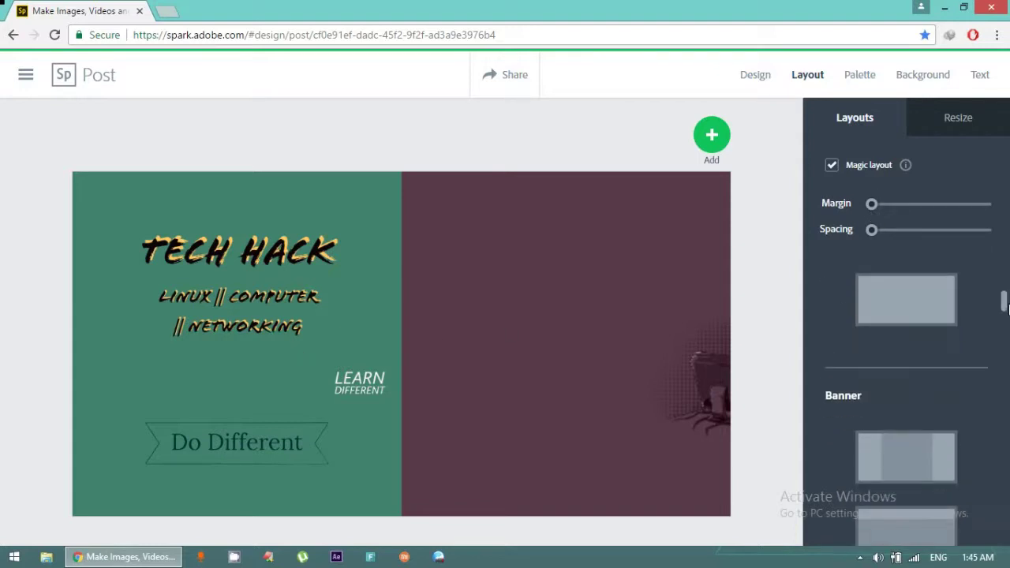
scroll(929, 344, "down", 1)
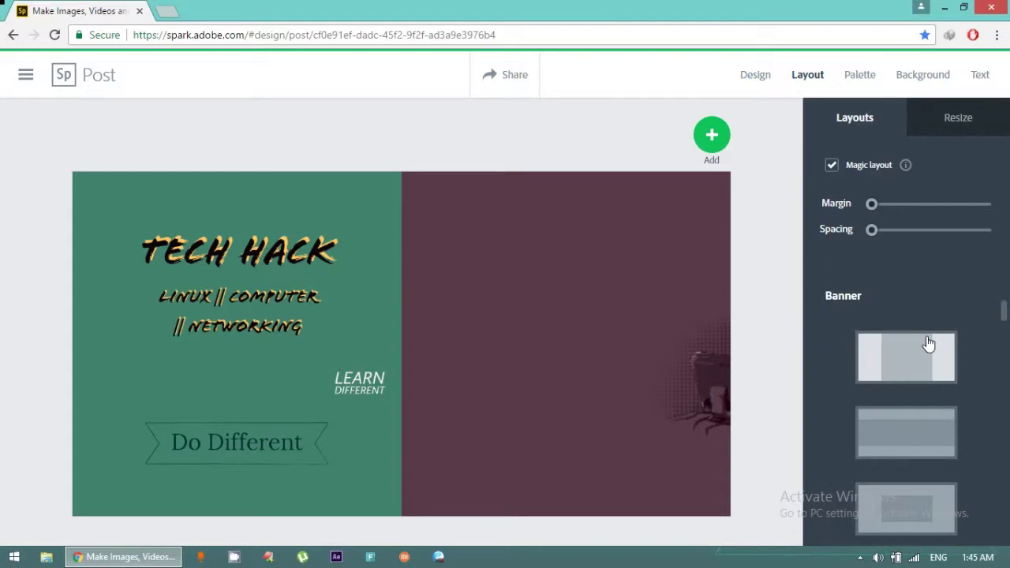
left_click(928, 343)
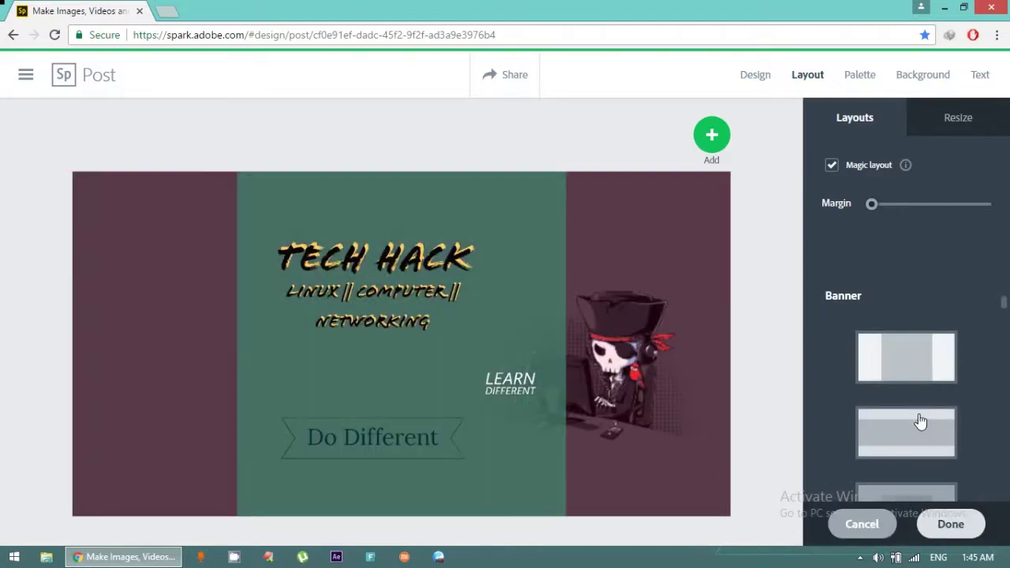
left_click(920, 422)
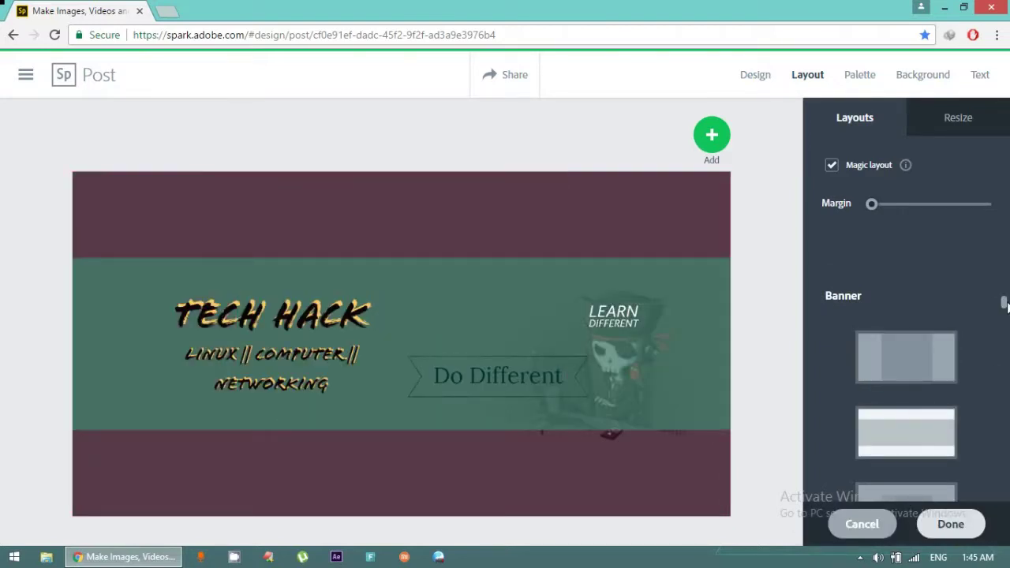
left_click_drag(1006, 307, 1004, 331)
left_click(939, 360)
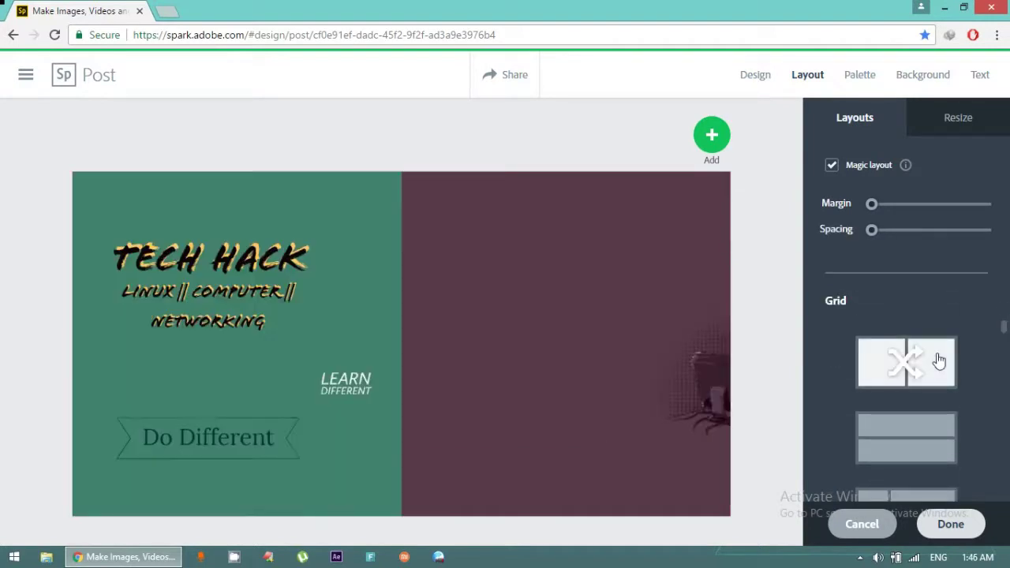
left_click_drag(1004, 331, 1002, 345)
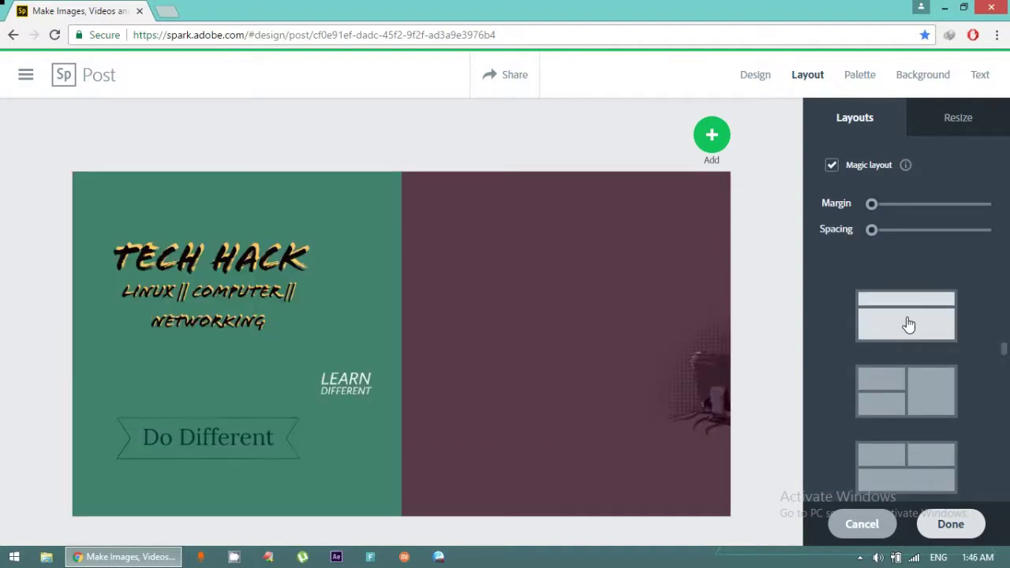
left_click(907, 319)
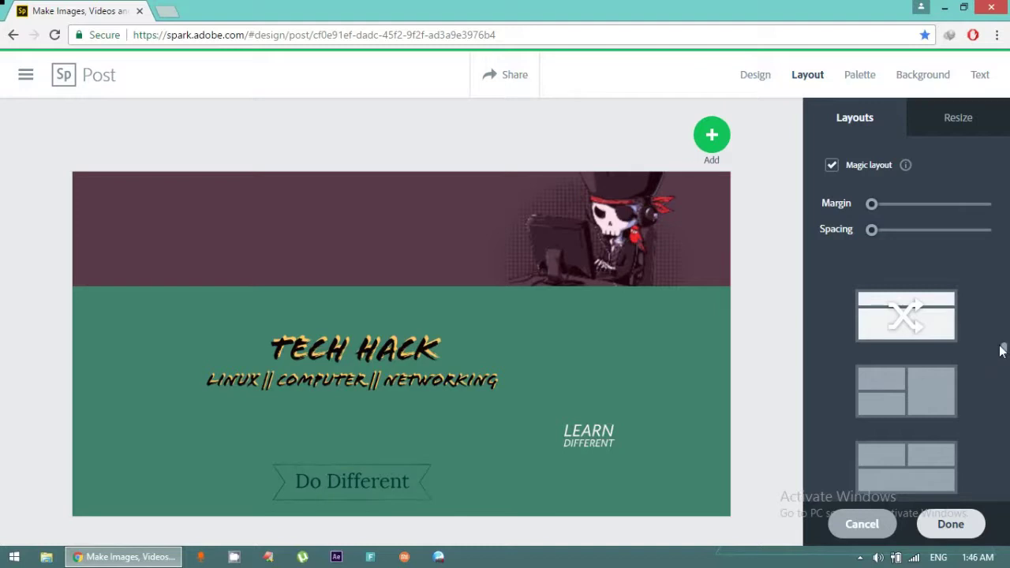
left_click_drag(1003, 353, 1002, 363)
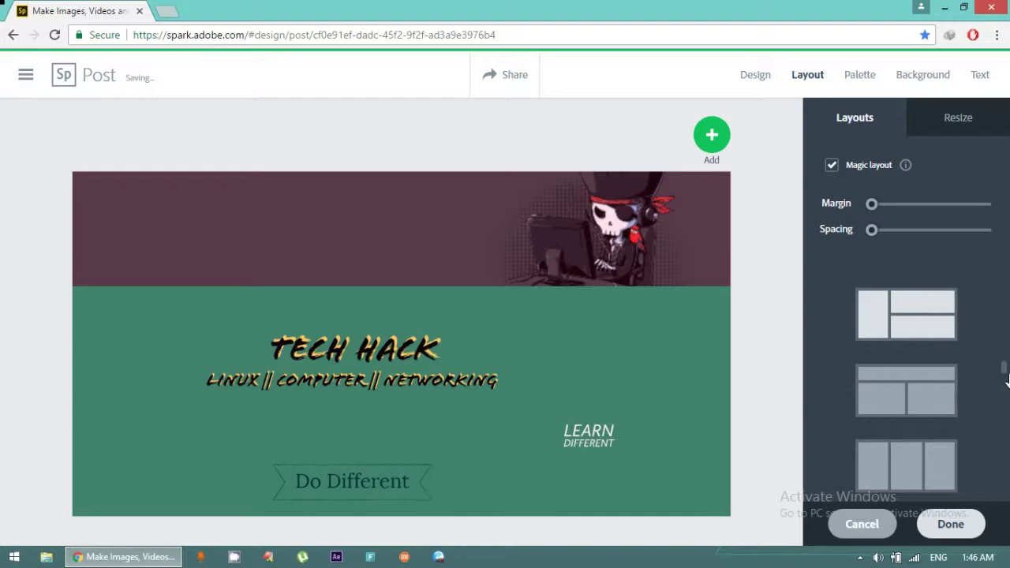
left_click_drag(1006, 381, 1005, 323)
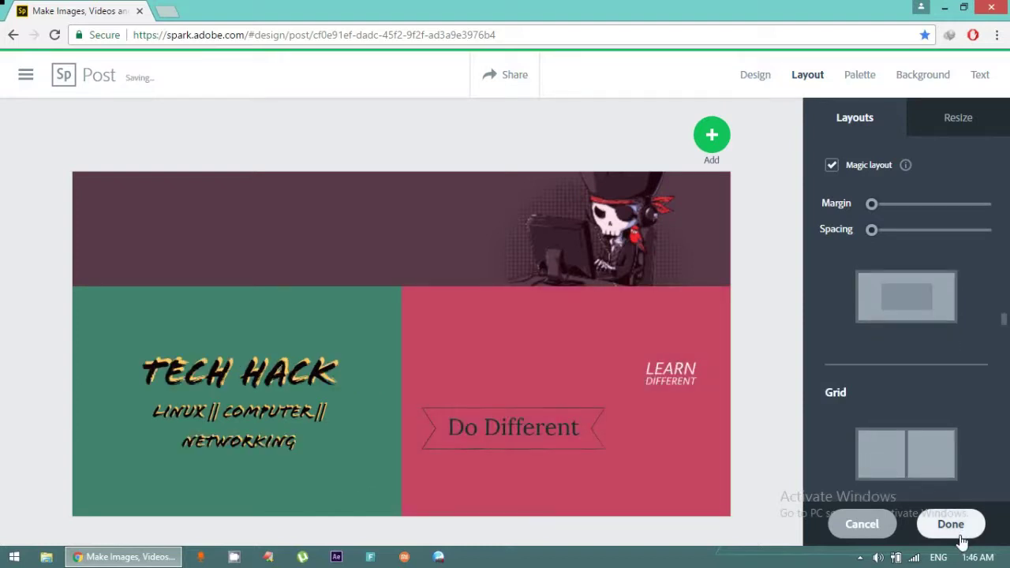
left_click(959, 532)
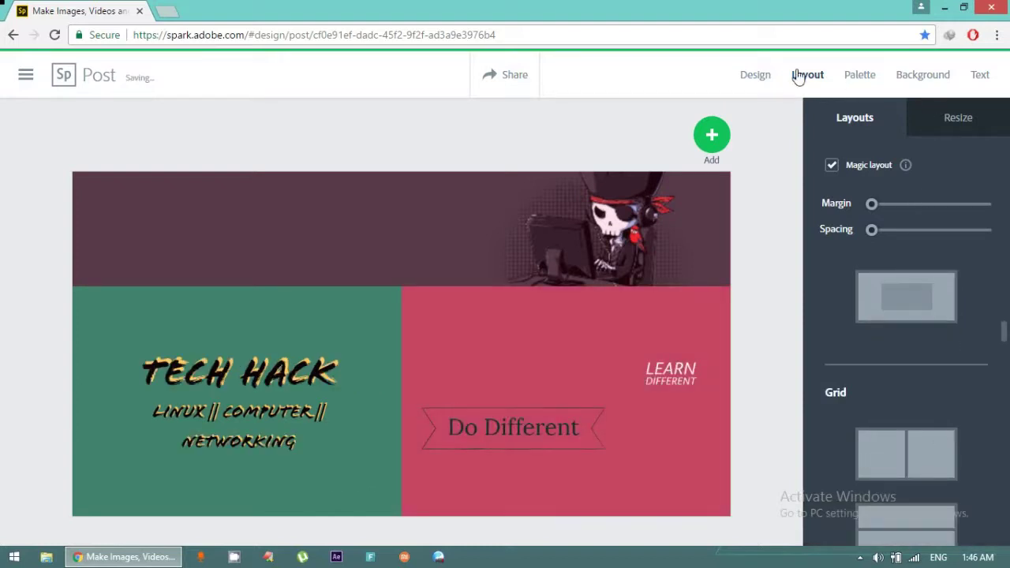
Try the teal/pink and cream/yellow palettes, settling on the red and brown palette
left_click(860, 82)
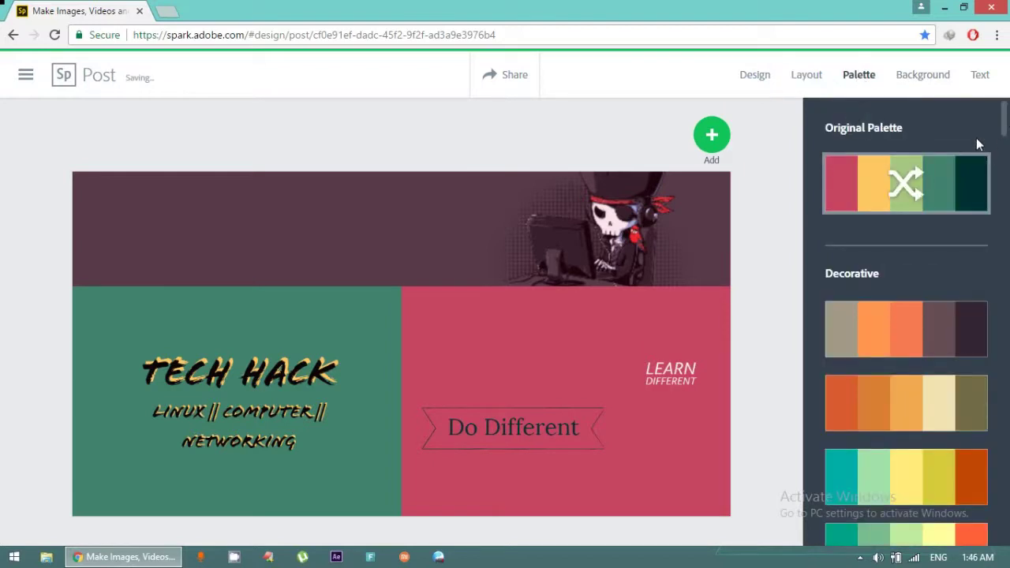
left_click_drag(1007, 116, 1007, 140)
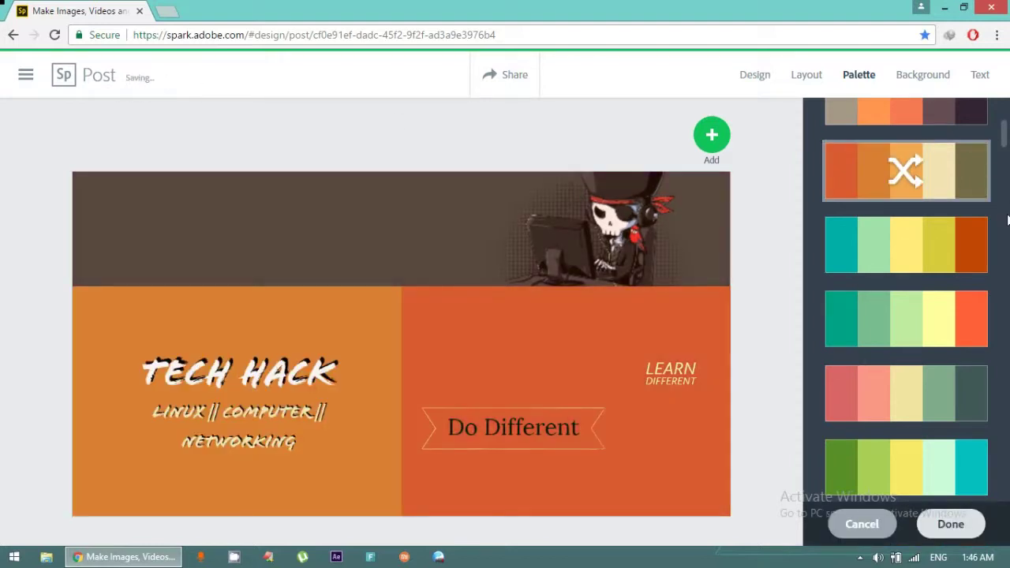
scroll(944, 237, "down", 3)
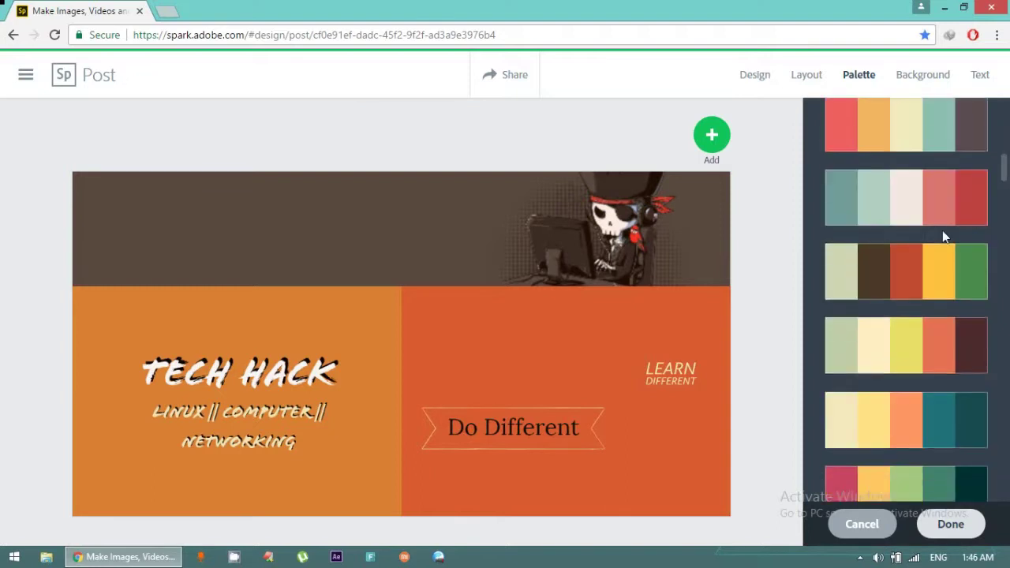
left_click(874, 219)
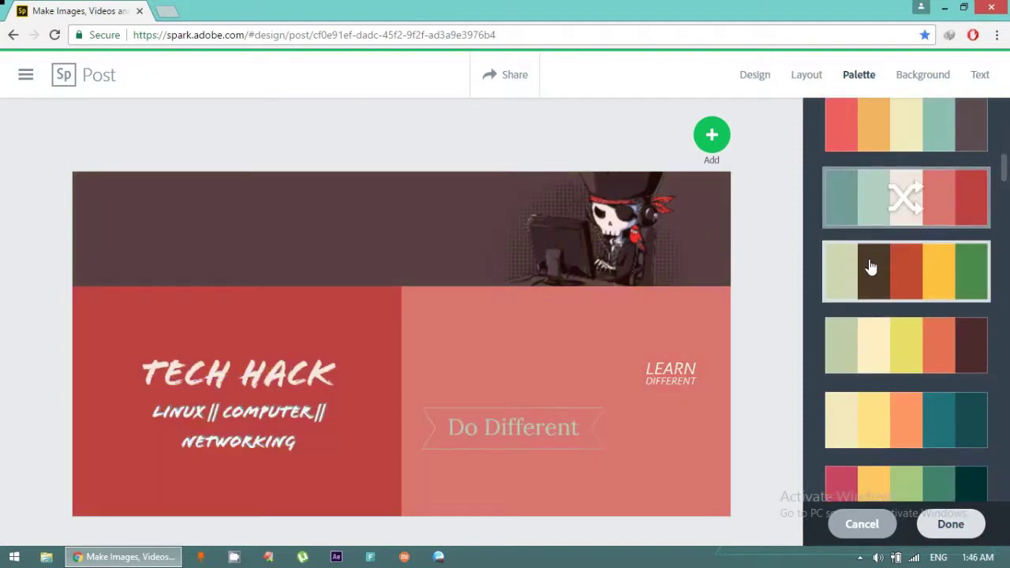
left_click(873, 352)
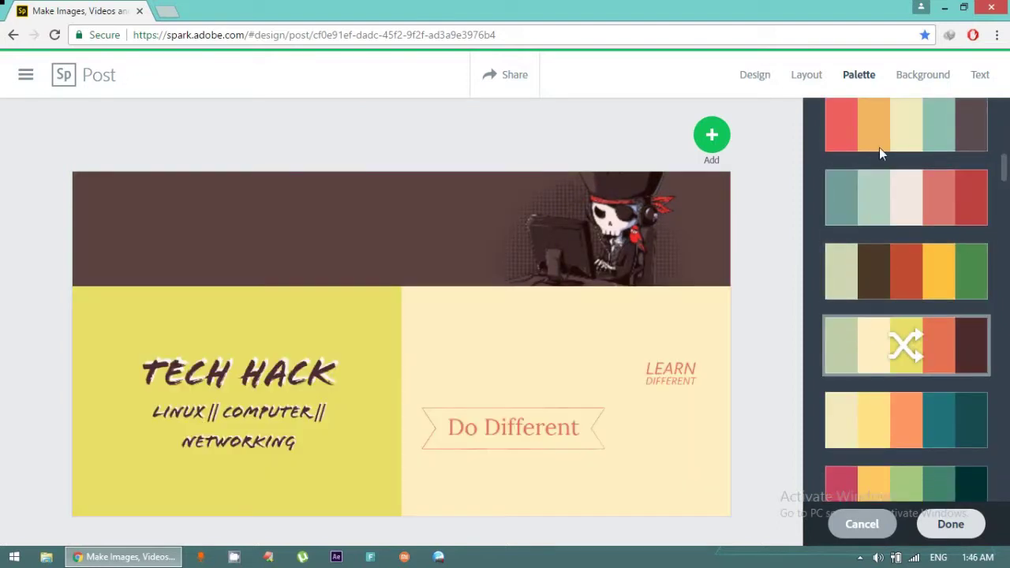
left_click(861, 270)
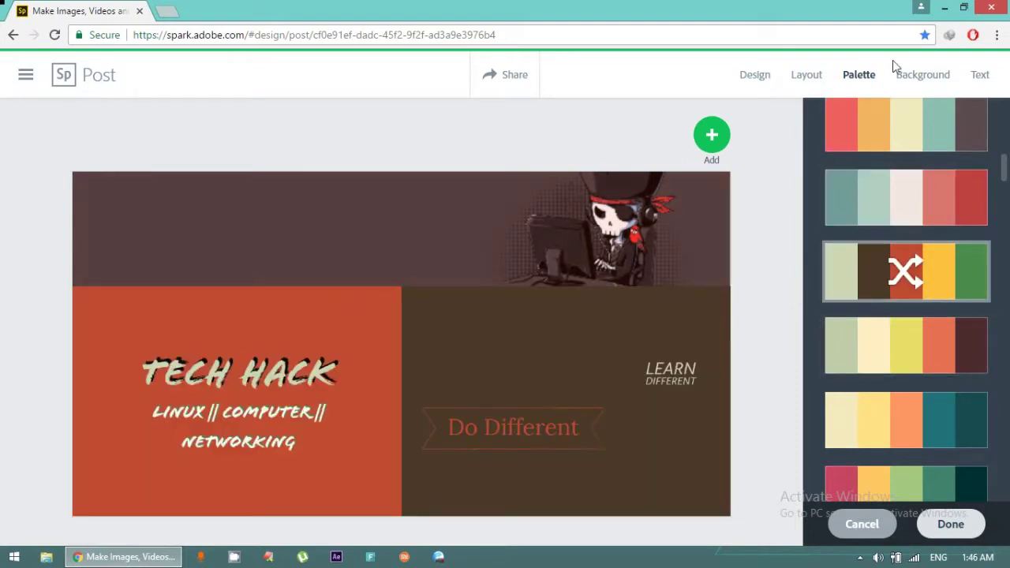
left_click(920, 76)
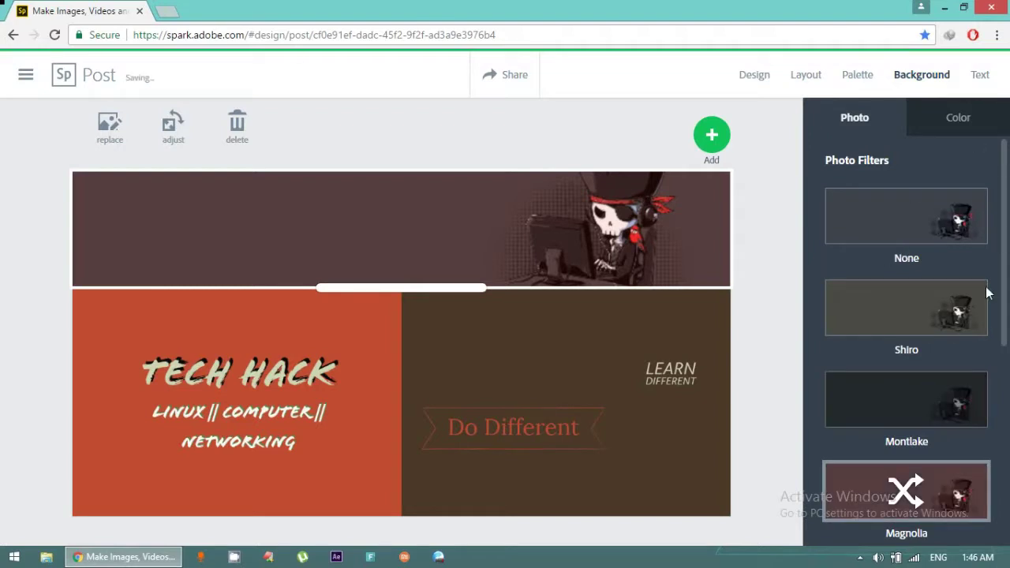
Try the Shiro, Joule and Theo filters on the skull header, settling on Montlake
scroll(1002, 237, "down", 1)
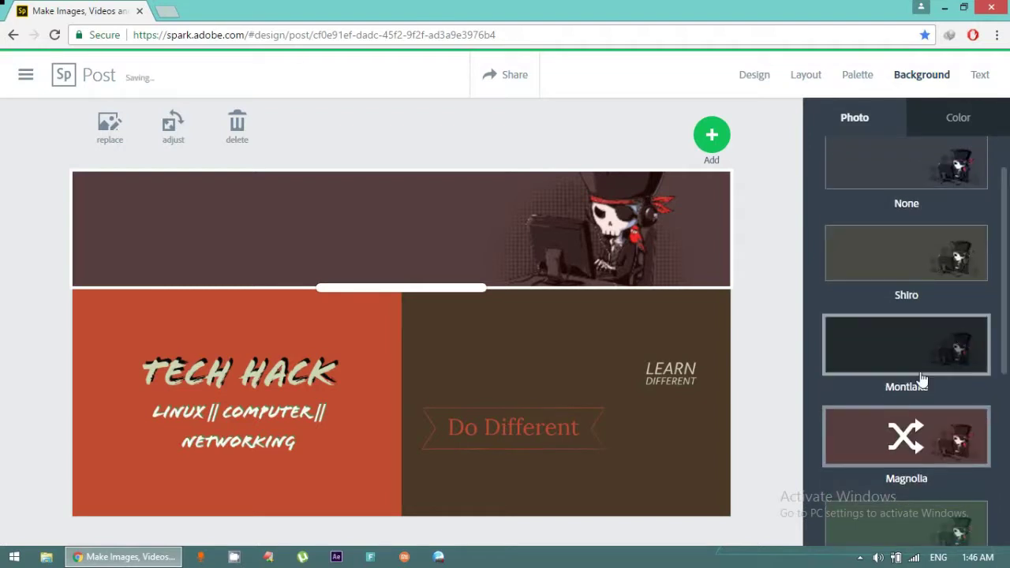
left_click(957, 353)
left_click(924, 257)
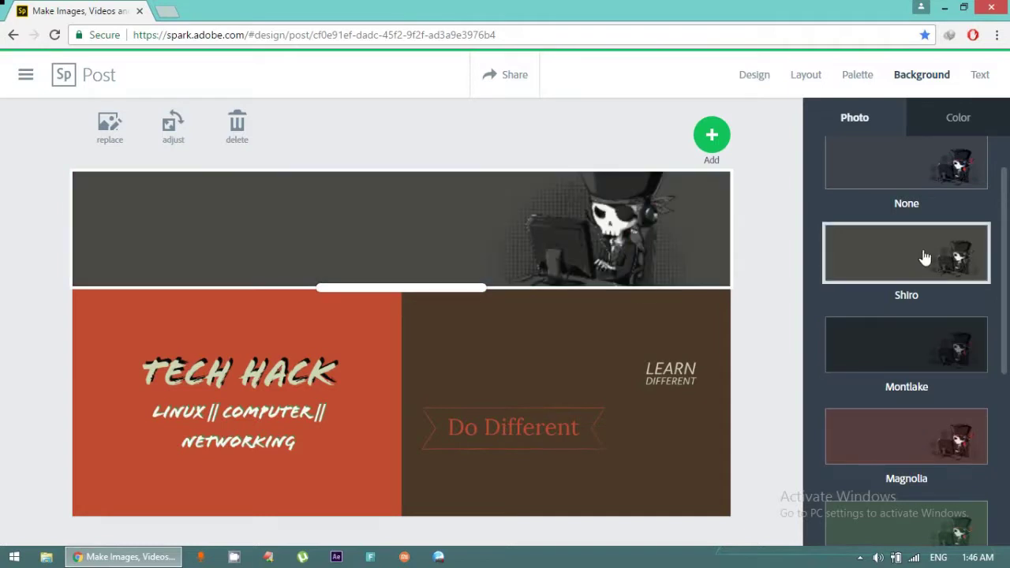
left_click(923, 341)
scroll(1005, 382, "down", 2)
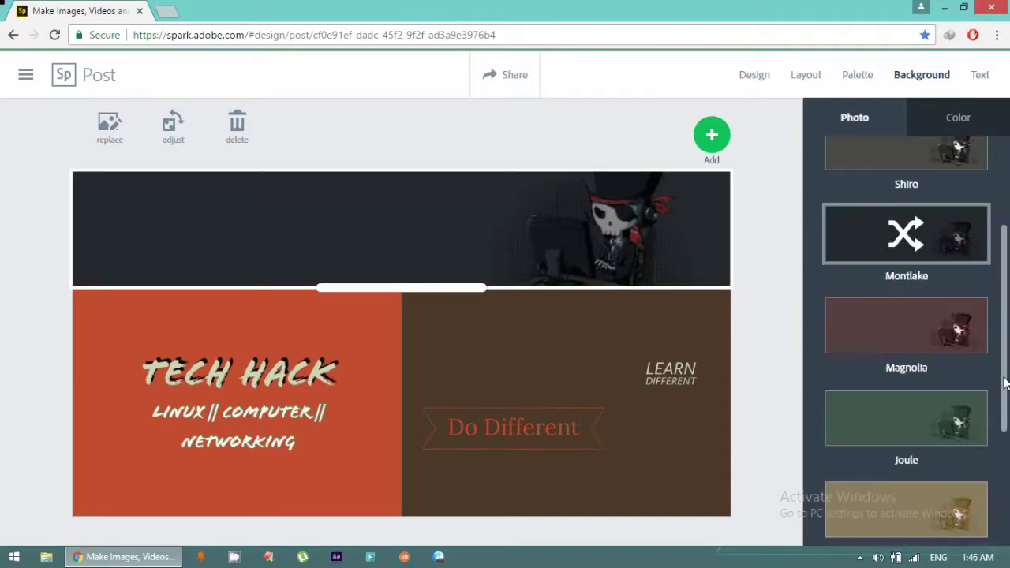
left_click(917, 406)
scroll(929, 447, "down", 3)
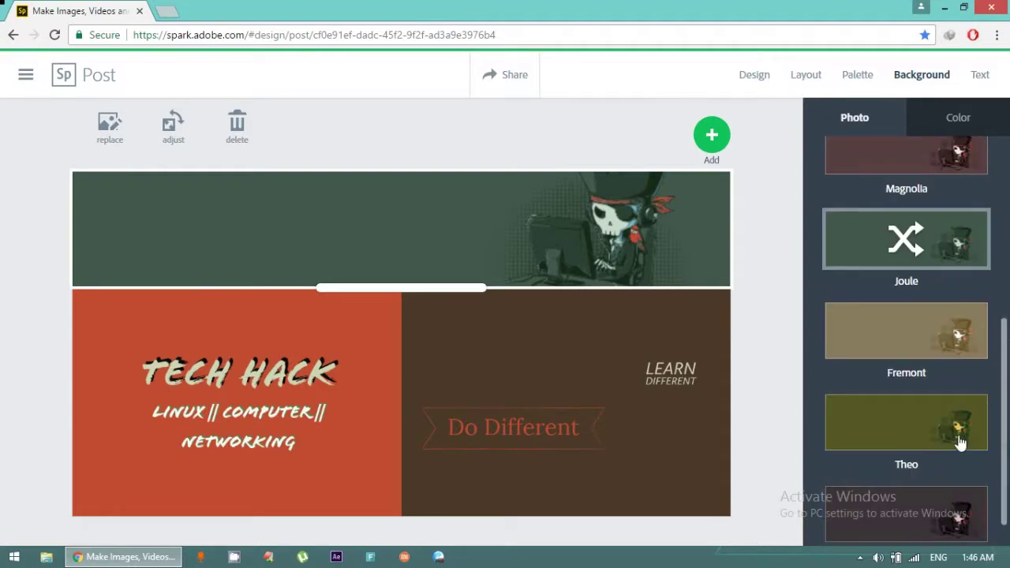
left_click(929, 447)
scroll(927, 442, "up", 4)
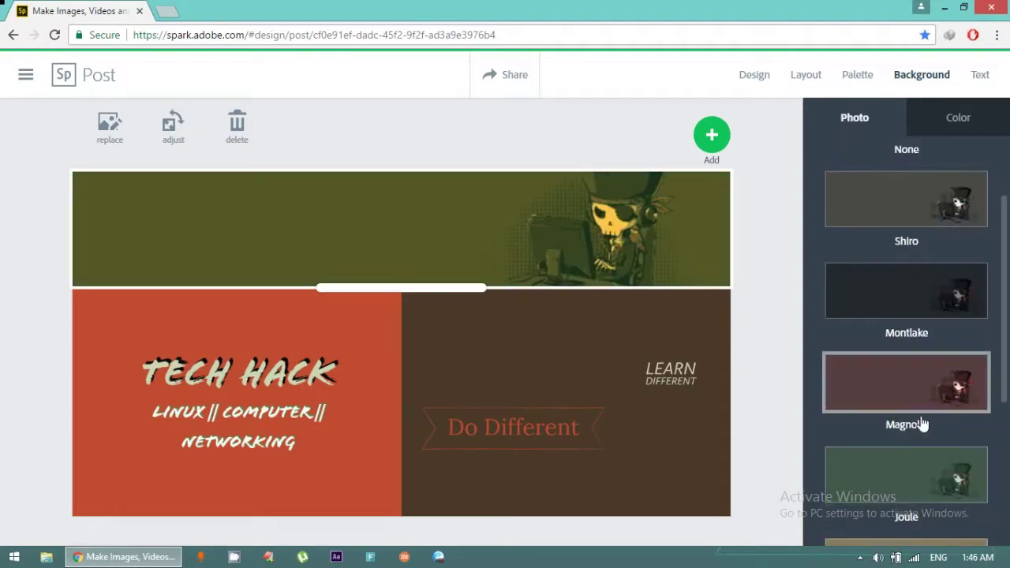
left_click(896, 336)
Glance at solid background colours, then select the LEARN DIFFERENT text and bring up the Add options
left_click(936, 118)
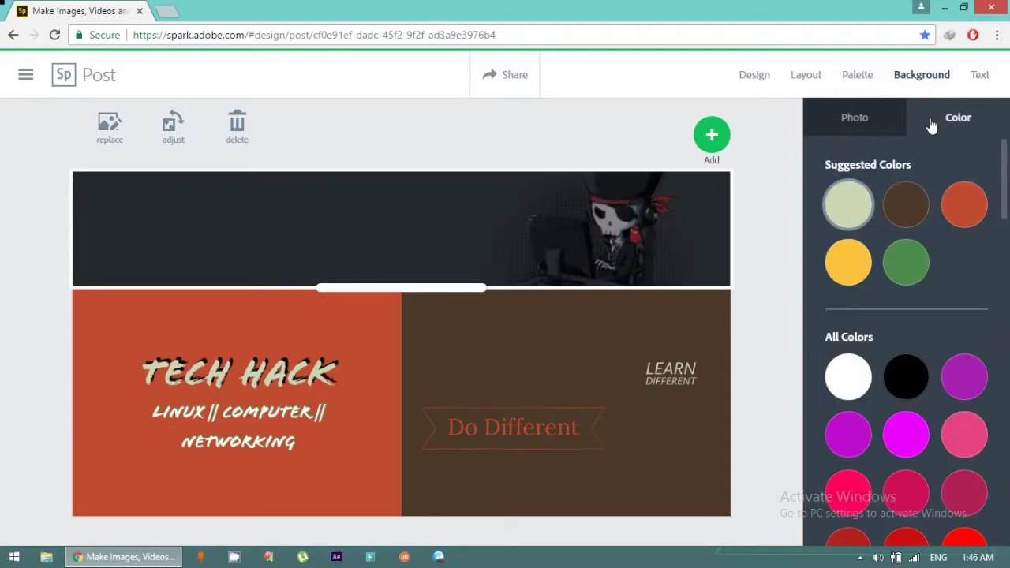
left_click(890, 129)
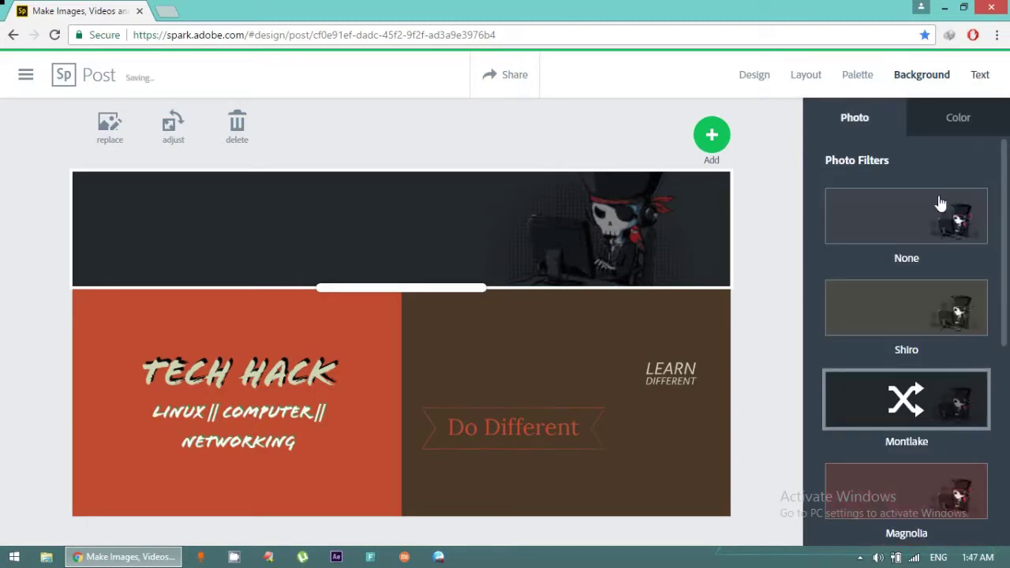
left_click(670, 372)
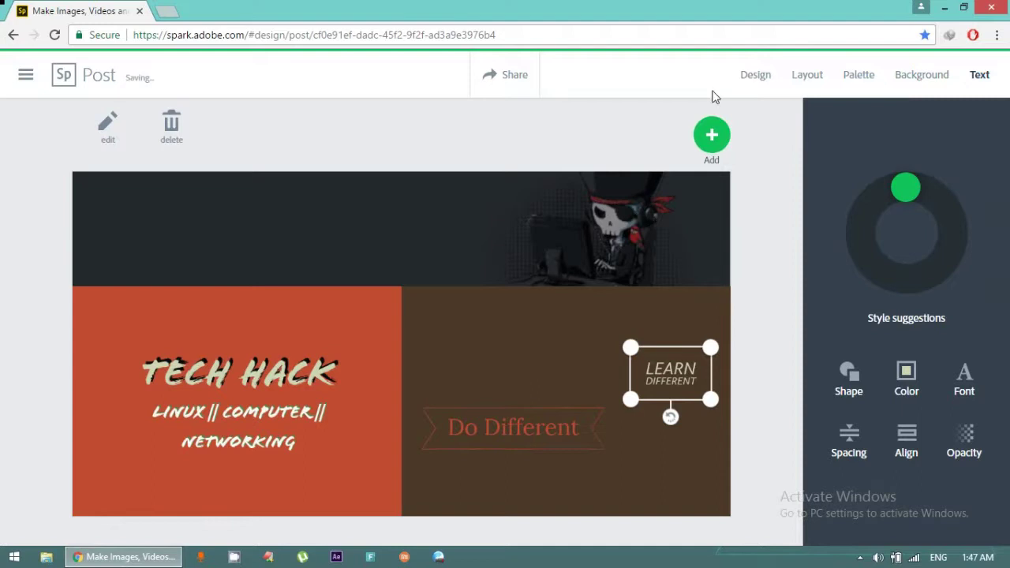
left_click(711, 137)
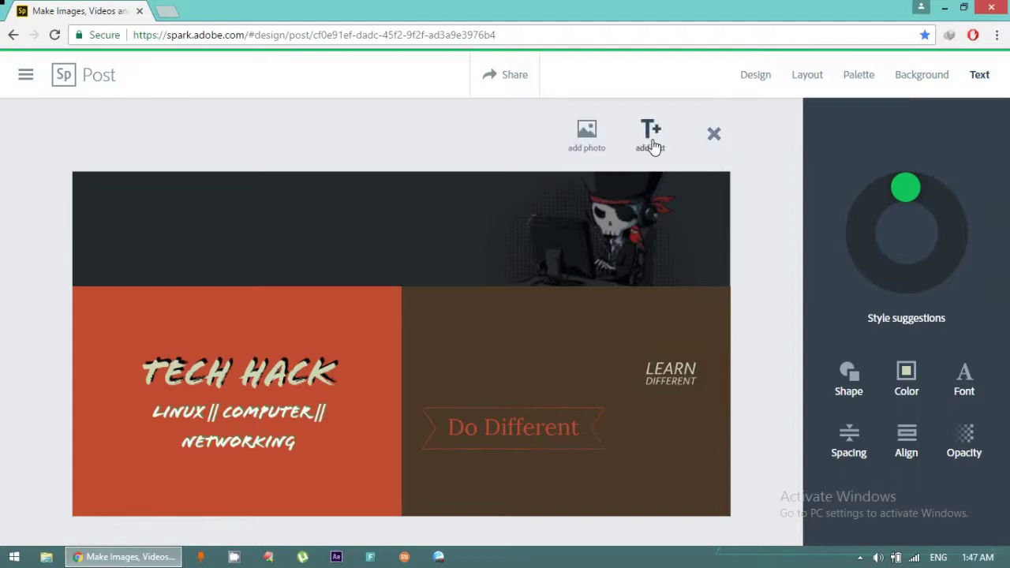
Add 'Hacking || Photos' text, shrink its box into the dark top strip, and re-save it
left_click(652, 147)
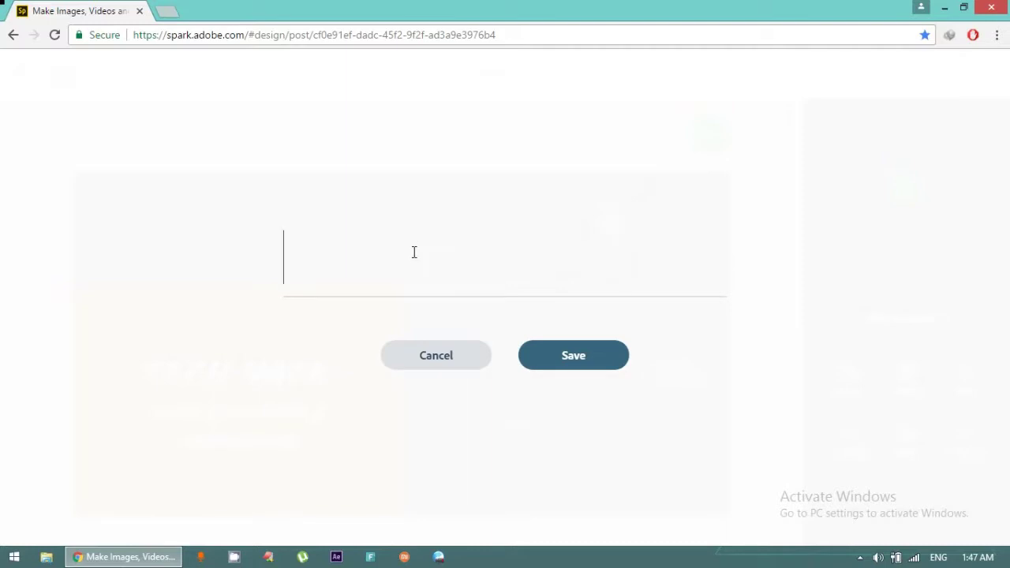
type("Hacking II")
type(" Photos")
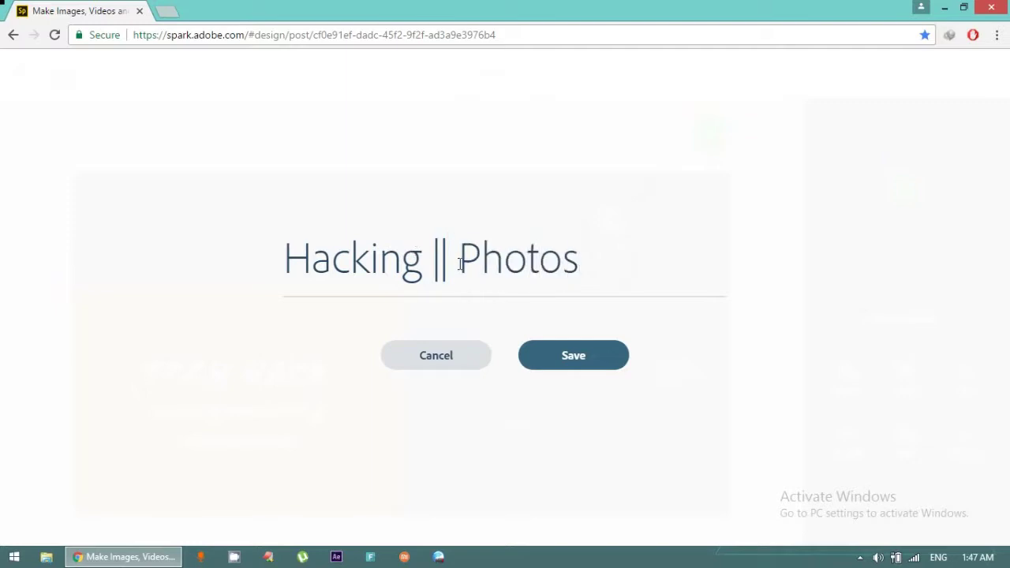
left_click(590, 359)
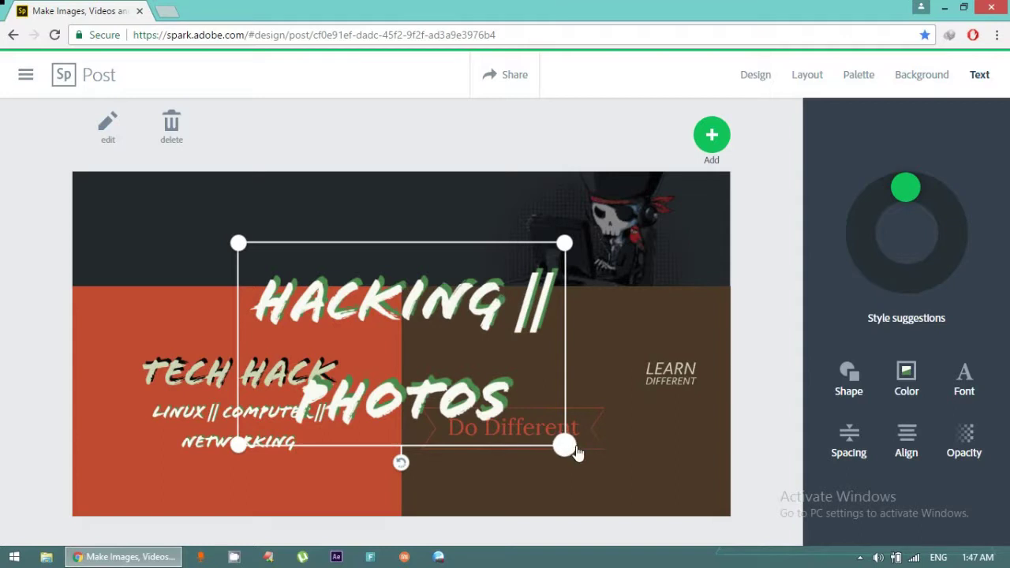
left_click_drag(564, 445, 526, 266)
left_click(427, 273)
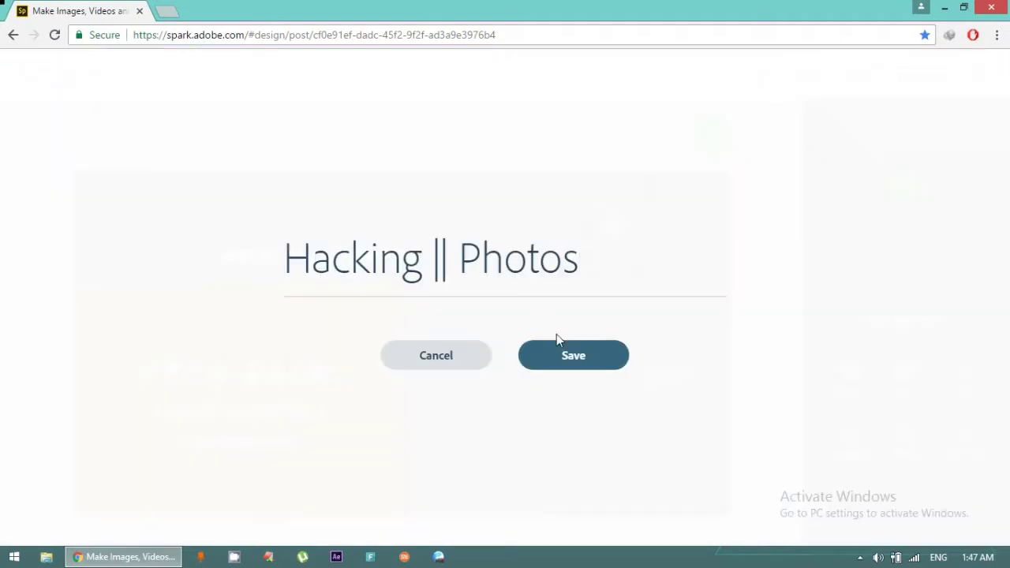
left_click(555, 356)
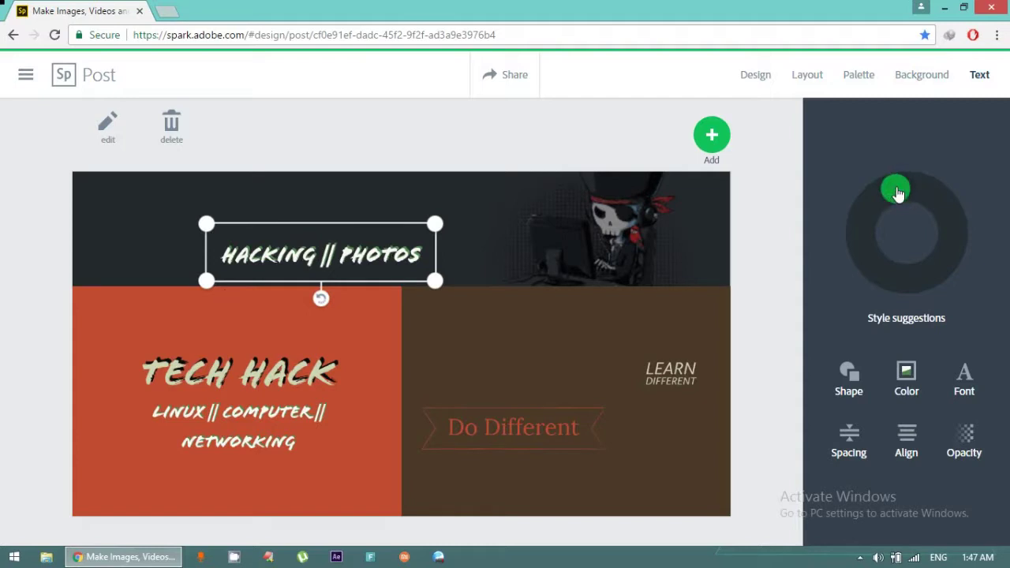
Give the Hacking || Photos heading a bold, condensed red style suggestion
mouse_move(907, 187)
left_mouse_down()
mouse_move(954, 225)
mouse_move(952, 248)
mouse_move(930, 276)
mouse_move(886, 272)
mouse_move(880, 208)
mouse_move(937, 194)
mouse_move(958, 223)
mouse_move(941, 268)
mouse_move(922, 277)
left_mouse_up()
left_click(944, 260)
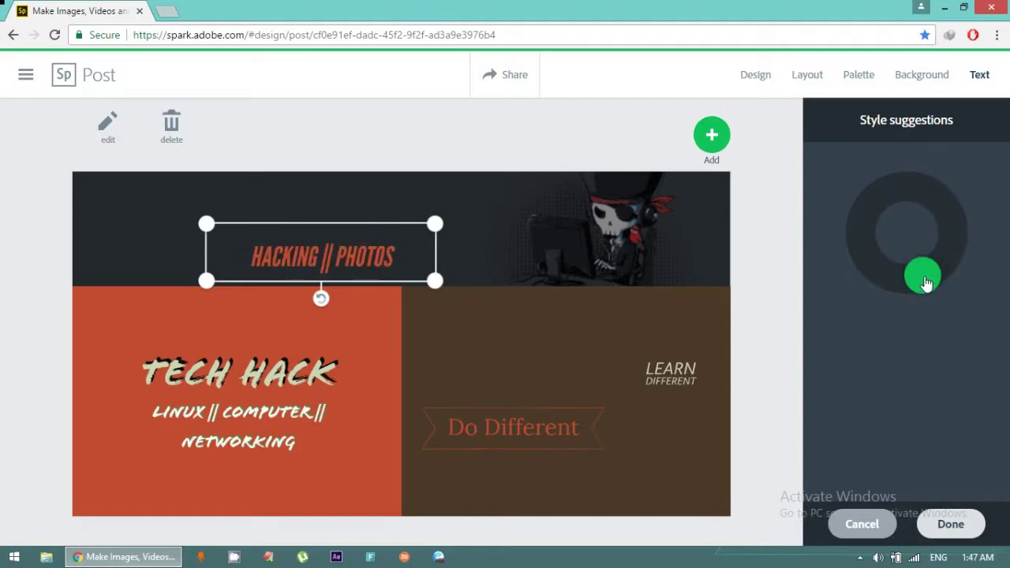
left_click(964, 529)
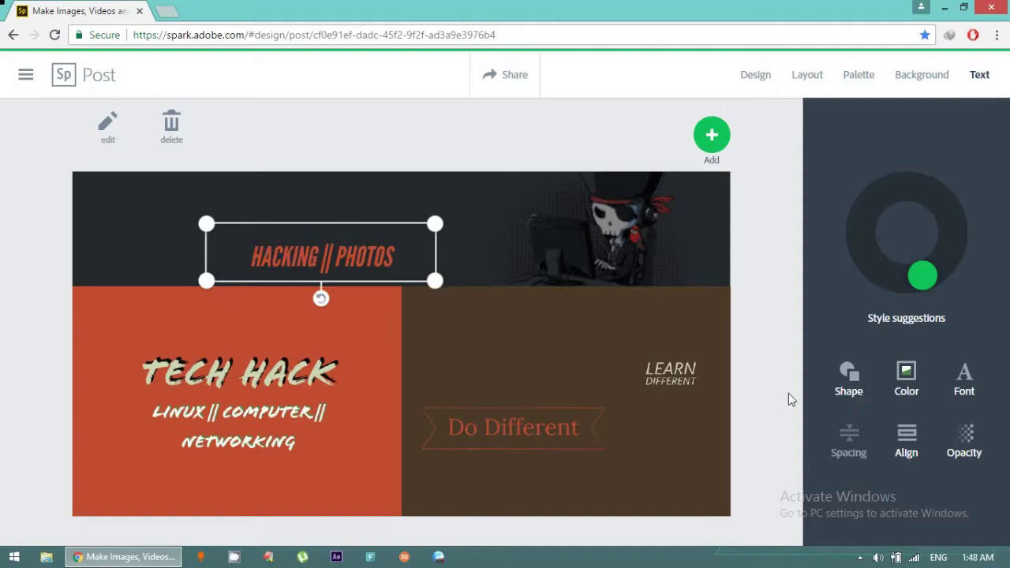
Try a peach band, circle, dotted circle and hexagon banner behind the heading
left_click(844, 378)
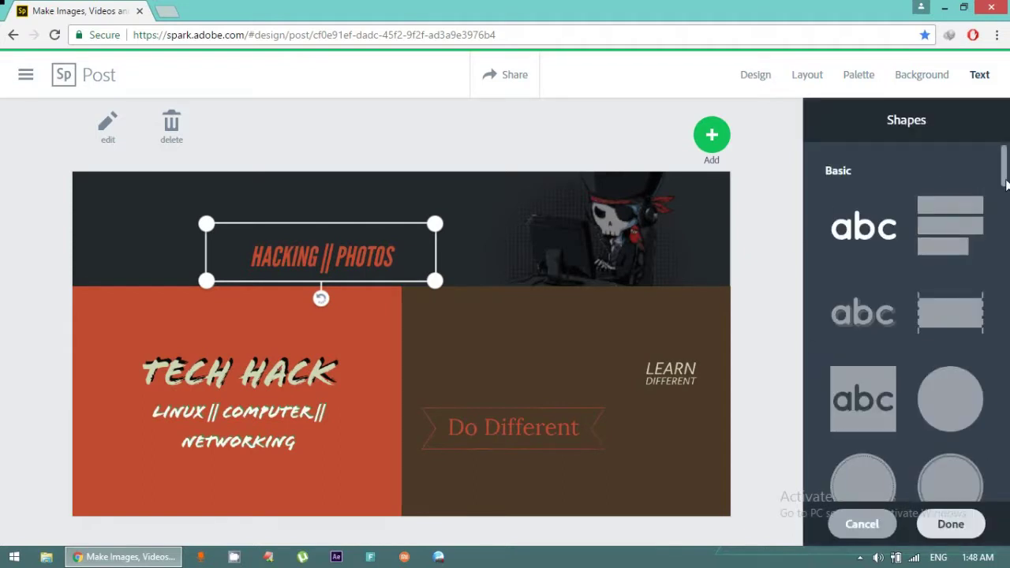
scroll(998, 225, "down", 1)
left_click(956, 224)
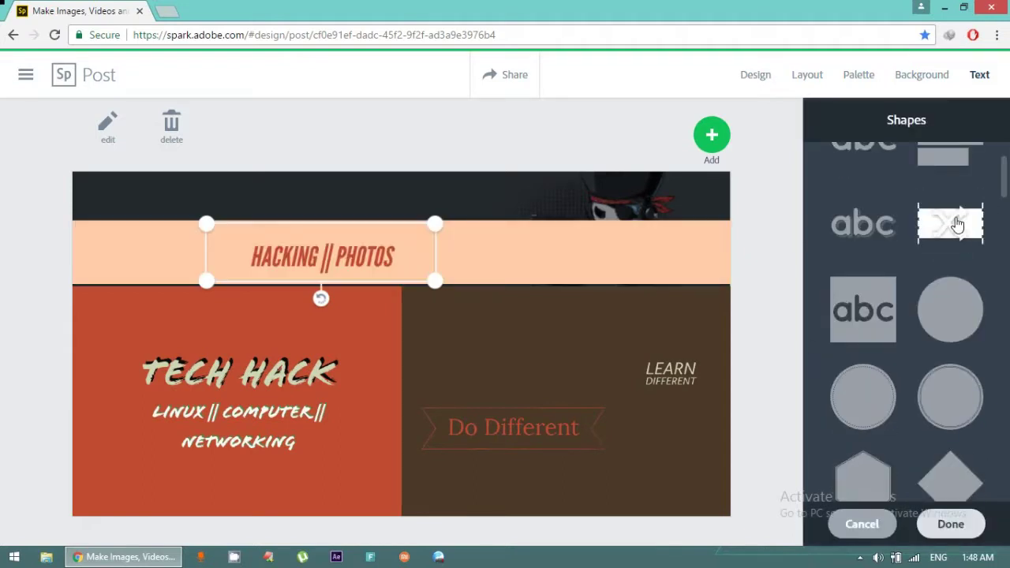
left_click(953, 283)
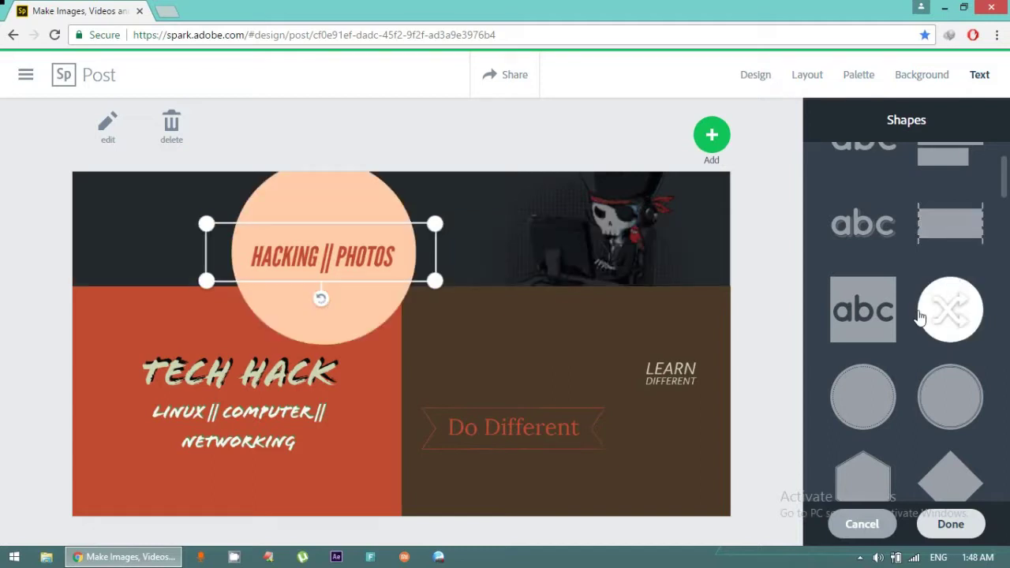
left_click(865, 399)
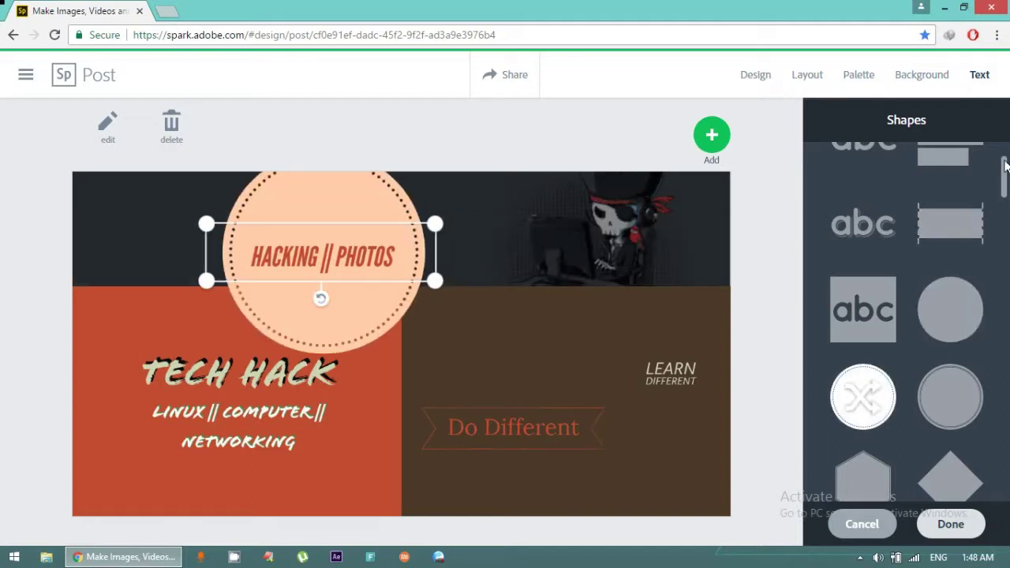
left_click_drag(1006, 165, 1005, 284)
left_click(868, 290)
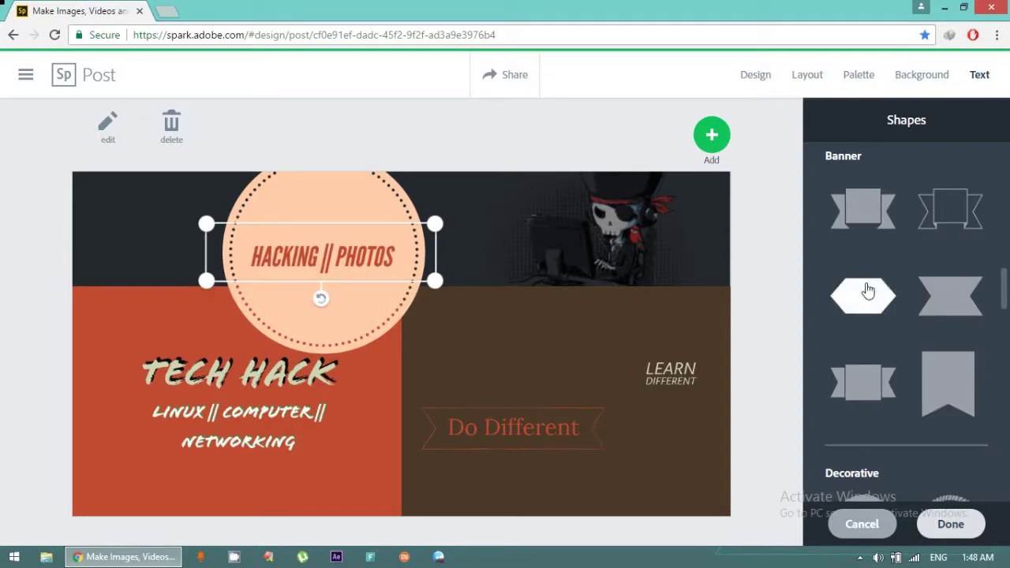
Cycle through notched ribbon, sunburst and ribbon outline, settling on a thin line shape
left_click(975, 295)
left_click_drag(1006, 293, 1004, 351)
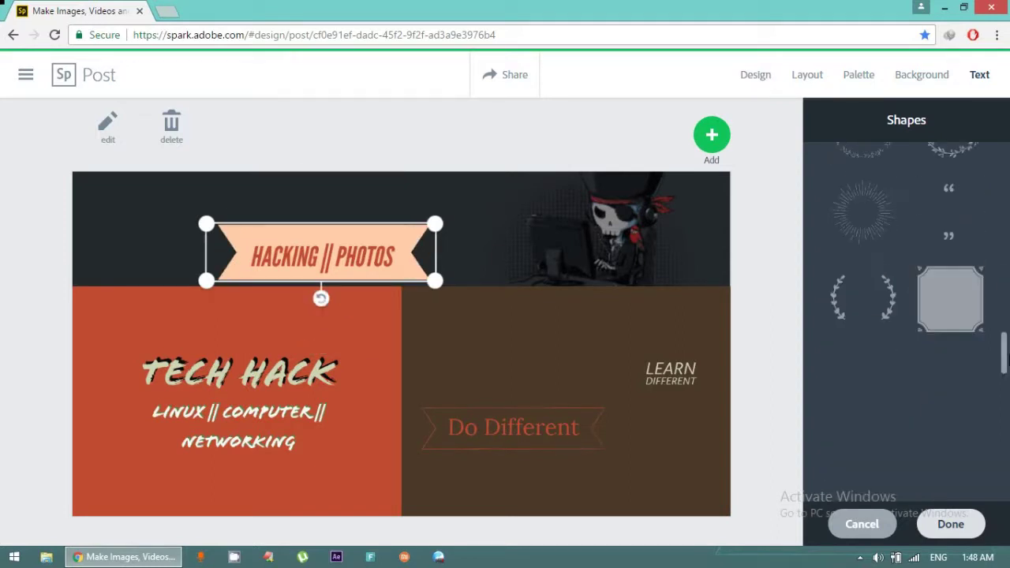
left_click(861, 229)
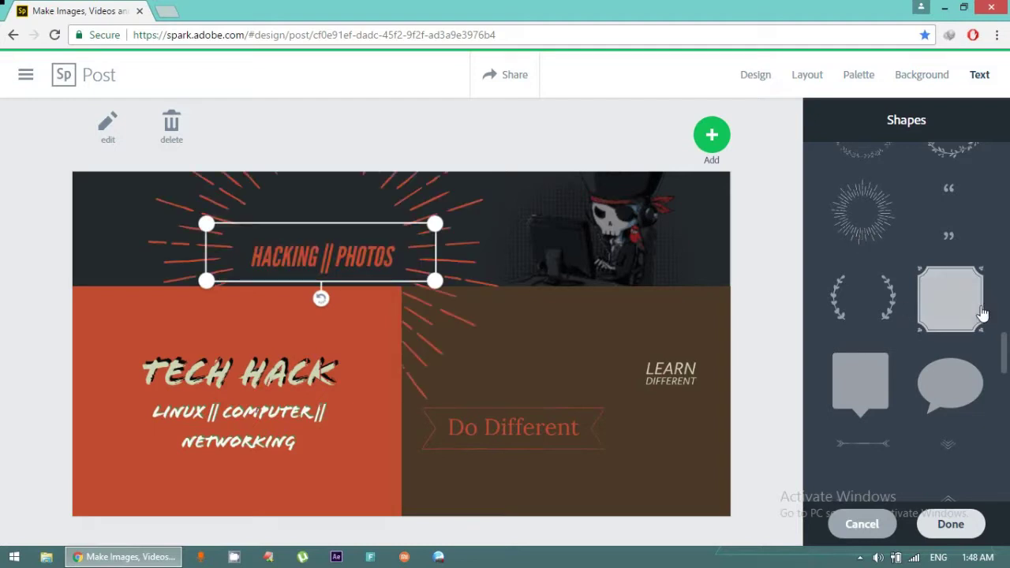
scroll(899, 347, "down", 2)
left_click(894, 372)
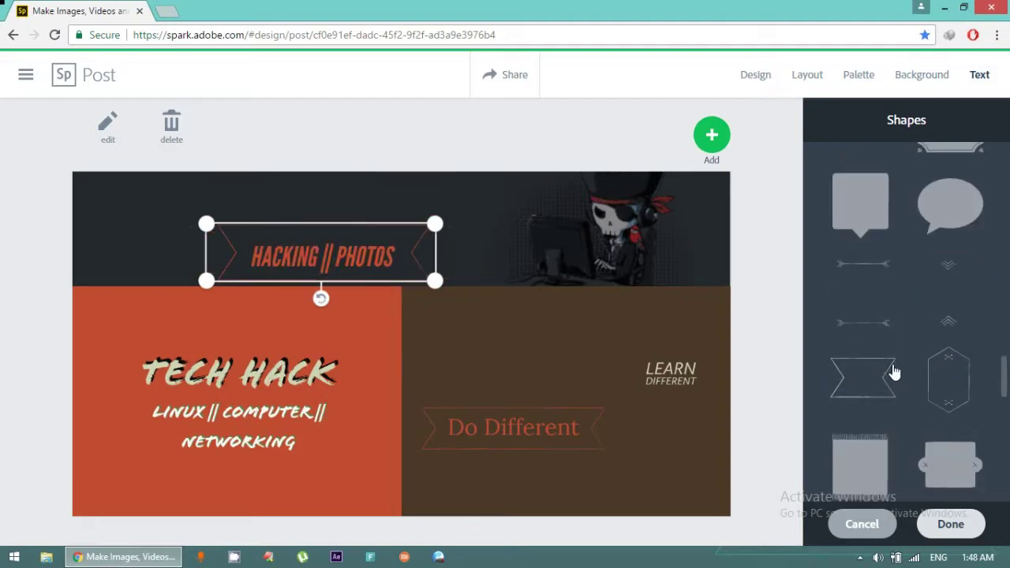
left_click(871, 284)
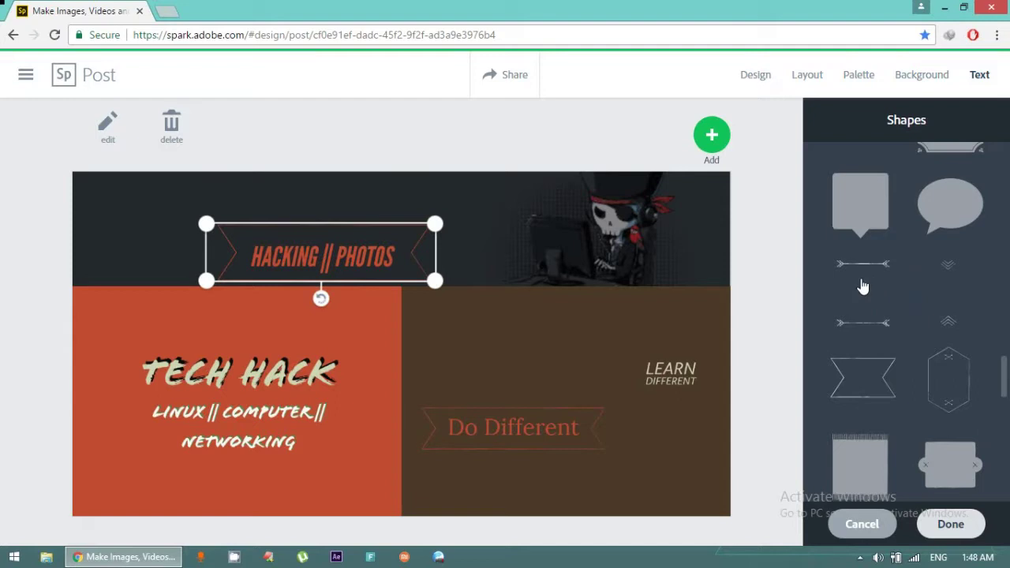
left_click(496, 267)
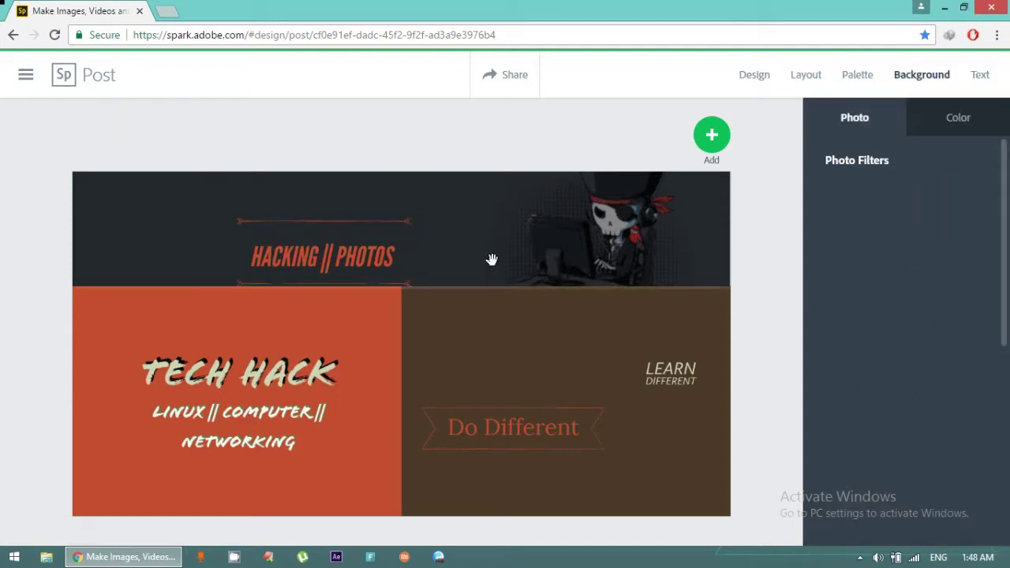
Recolour the Hacking || Photos heading with the yellow and green suggested colour combination
left_click(374, 259)
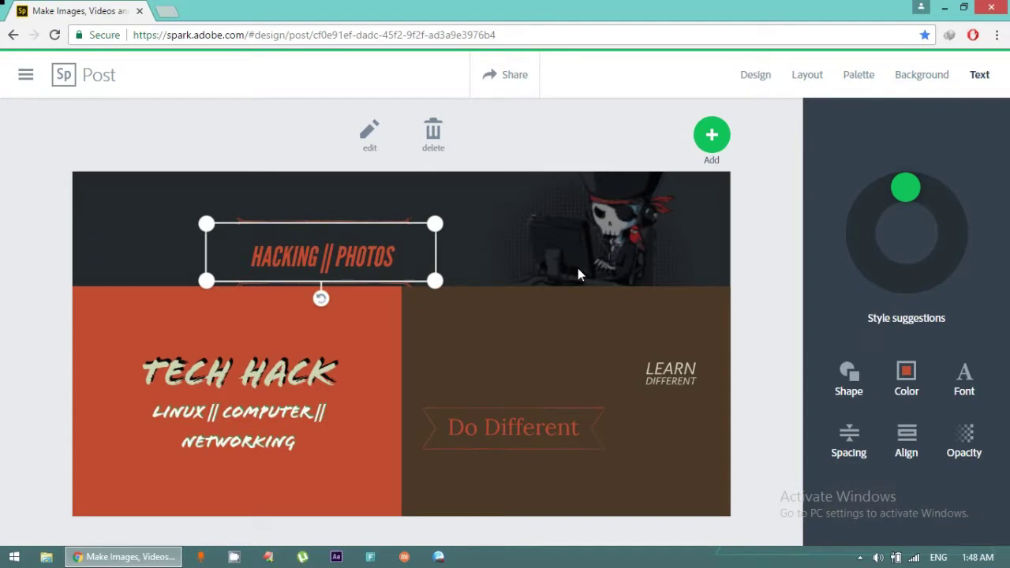
left_click(906, 377)
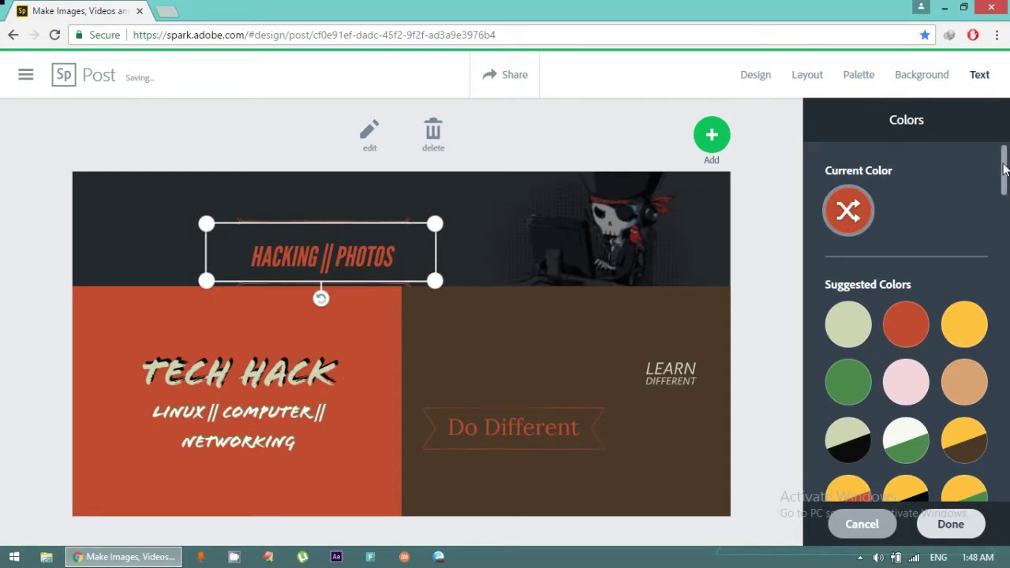
scroll(956, 249, "down", 4)
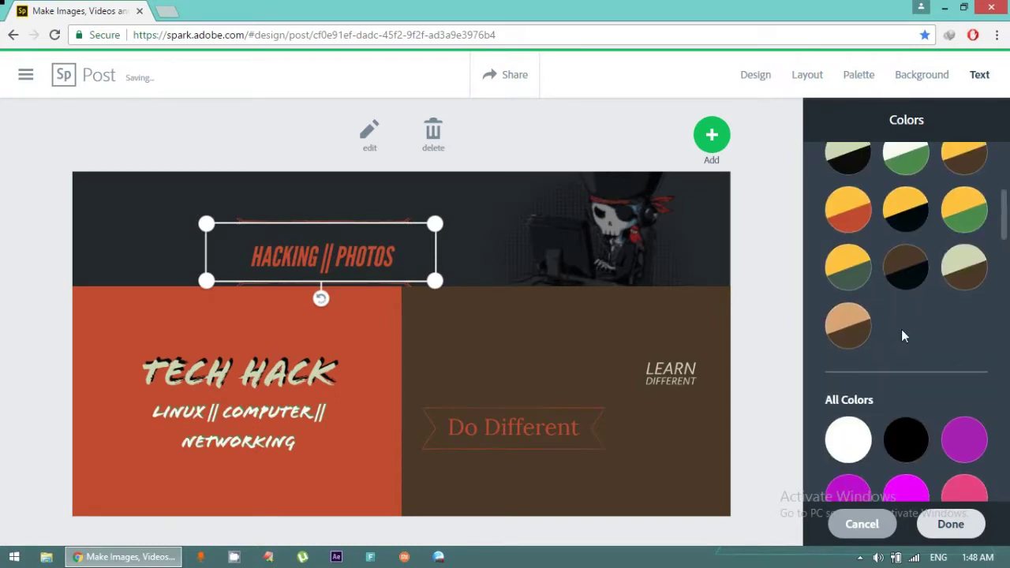
left_click(906, 226)
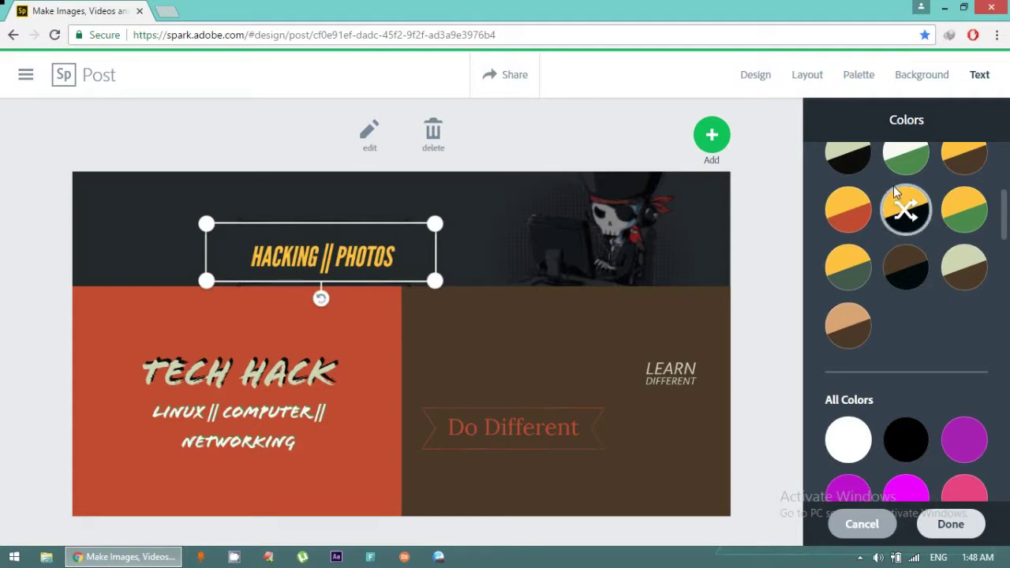
left_click(906, 223)
left_click(953, 261)
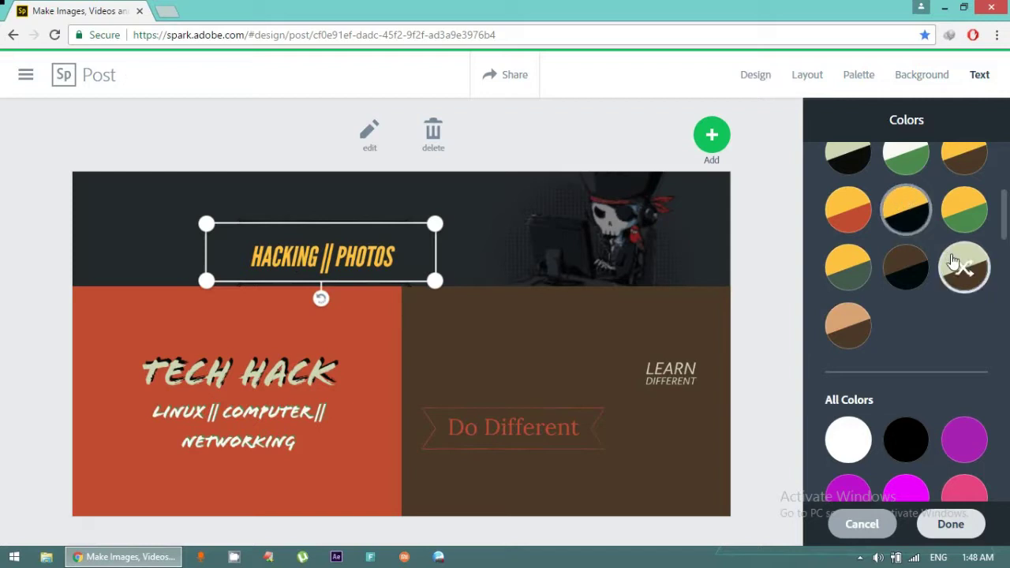
left_click(913, 274)
left_click(963, 223)
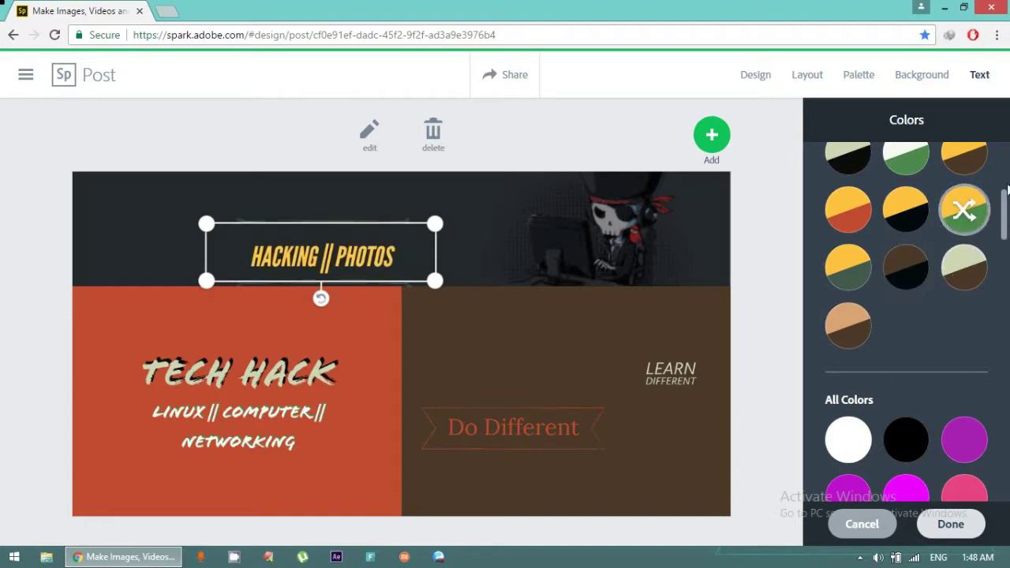
left_click(950, 524)
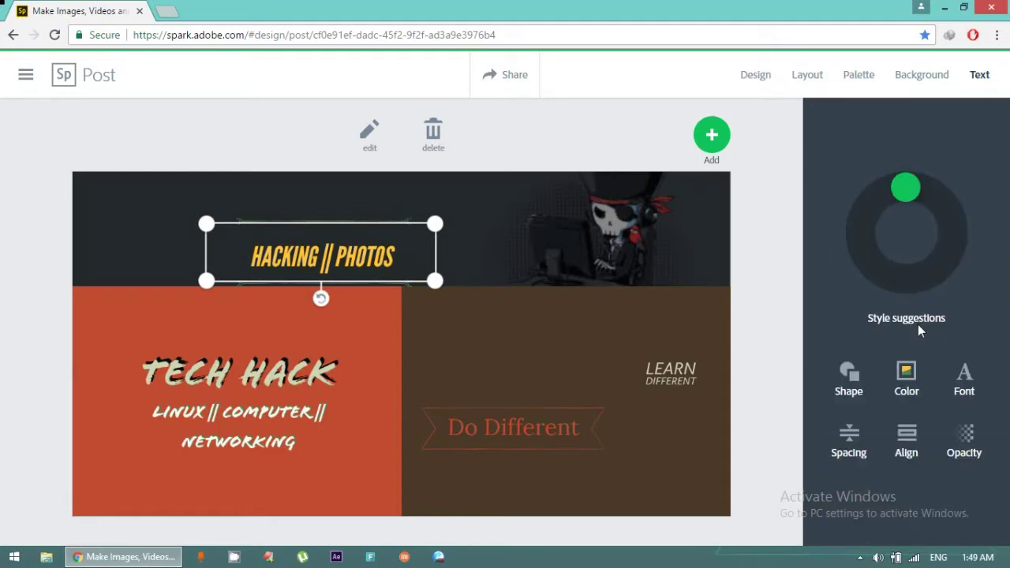
Change the heading font to Montserrat after trying Calluna Sans and Economica
left_click(964, 377)
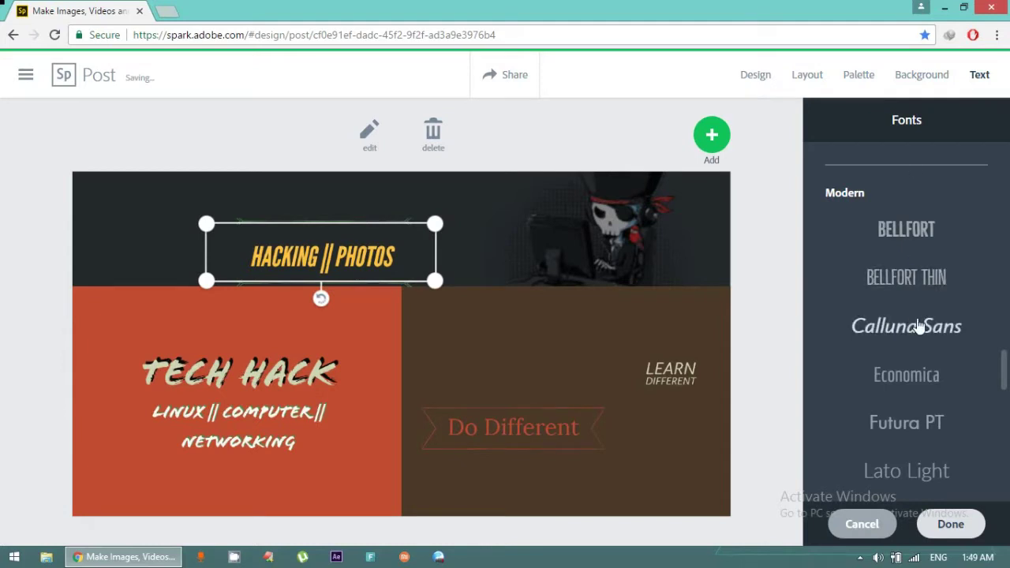
left_click(914, 330)
left_click(905, 377)
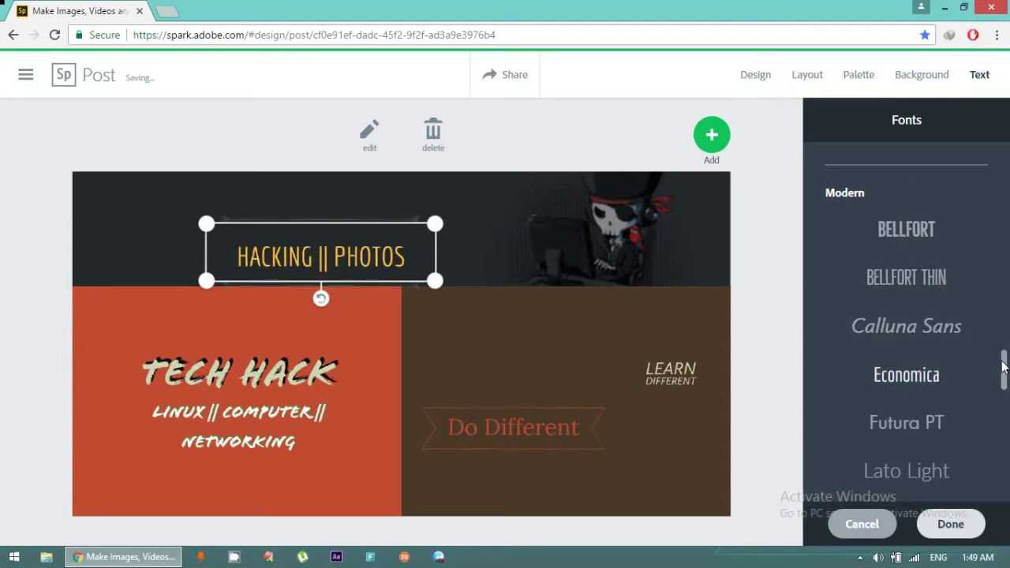
left_click_drag(999, 353, 998, 398)
left_click(857, 337)
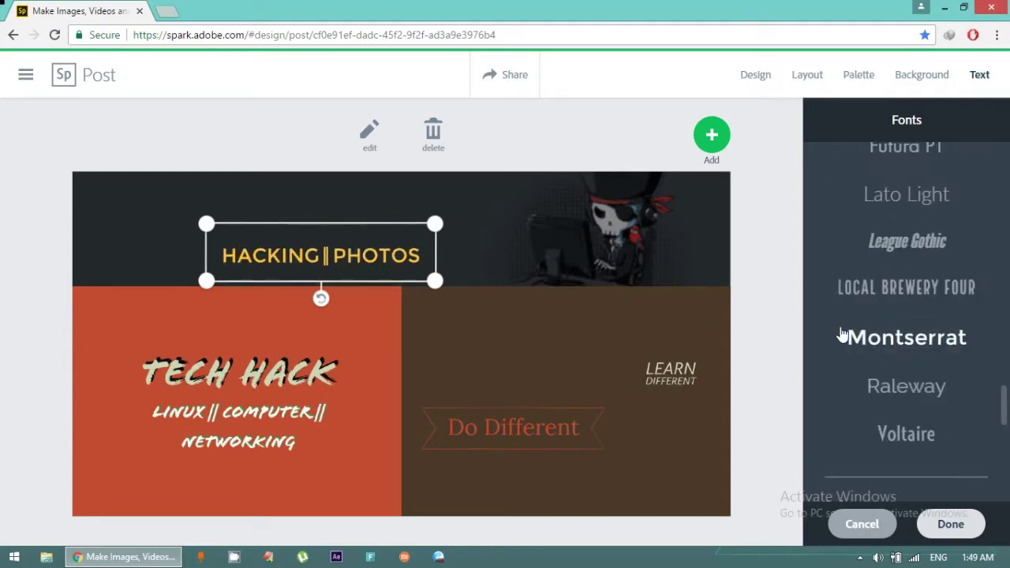
left_click(951, 523)
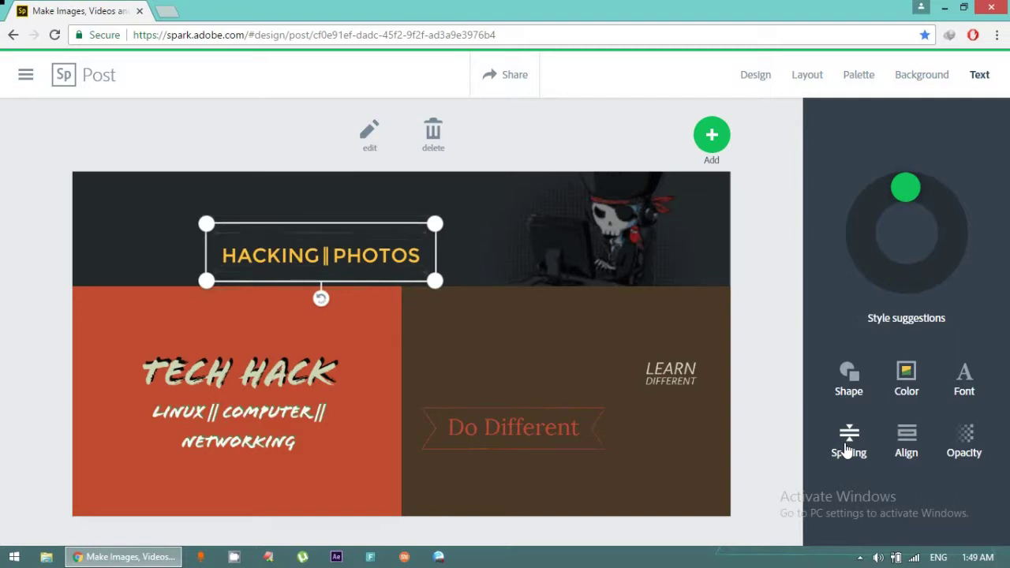
Restyle the heading as title-case Hacking || Photos and centre-align it
left_click(906, 441)
left_click(905, 442)
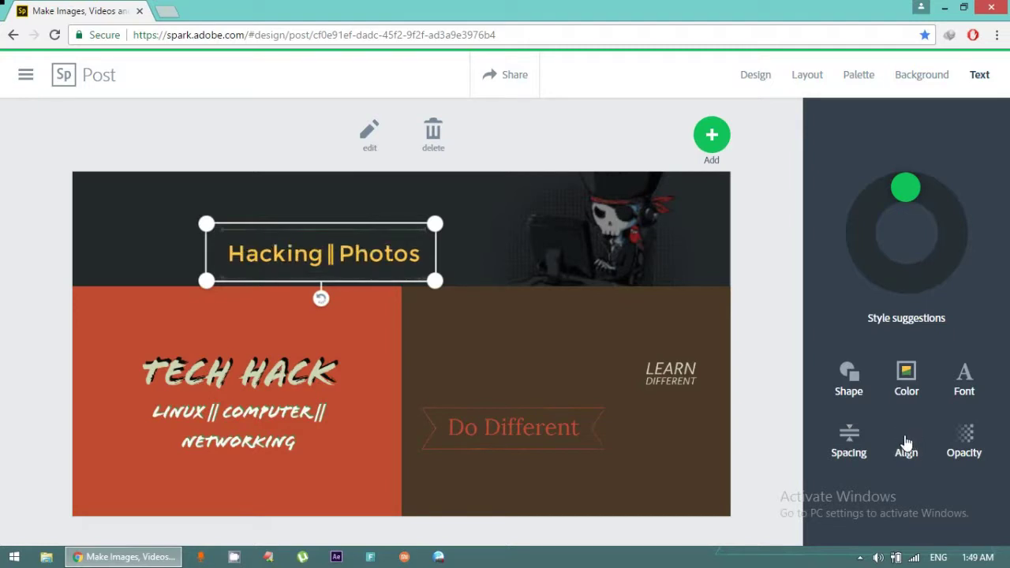
left_click(906, 442)
Fade the heading to minimum opacity, then restore it to full opacity
left_click(973, 451)
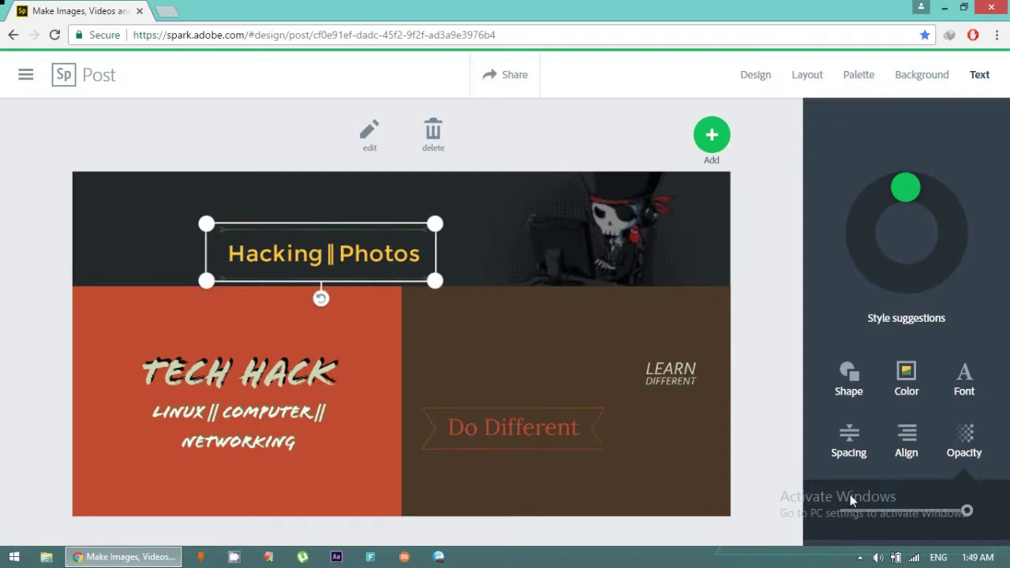
left_click(966, 511)
left_click_drag(967, 511, 803, 514)
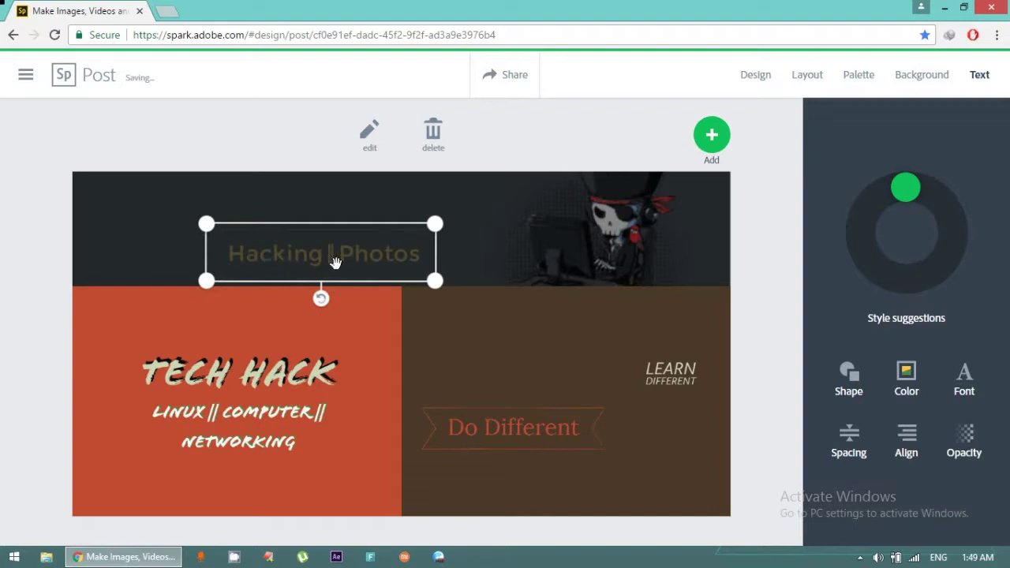
left_click(967, 448)
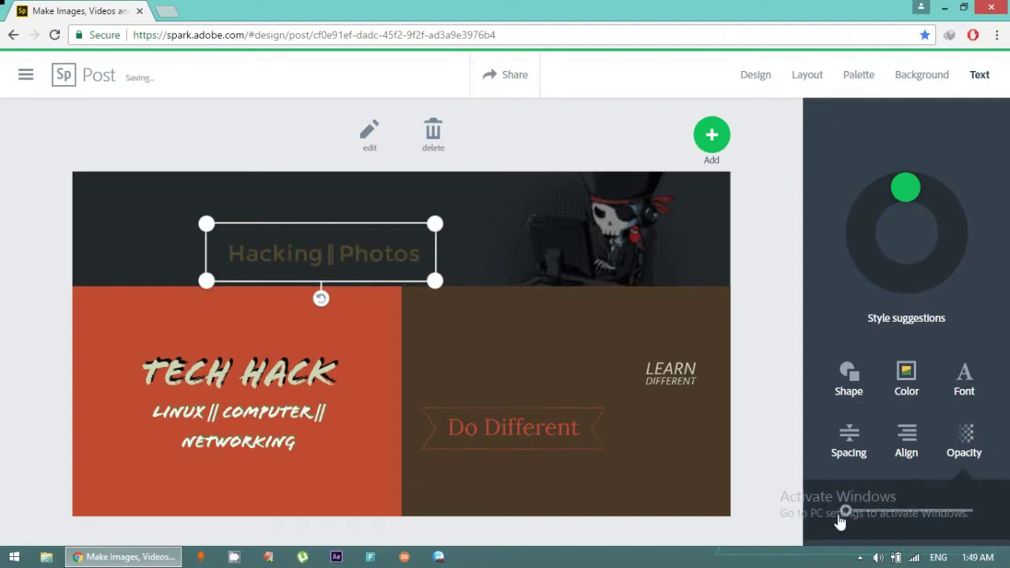
left_click_drag(843, 512, 965, 511)
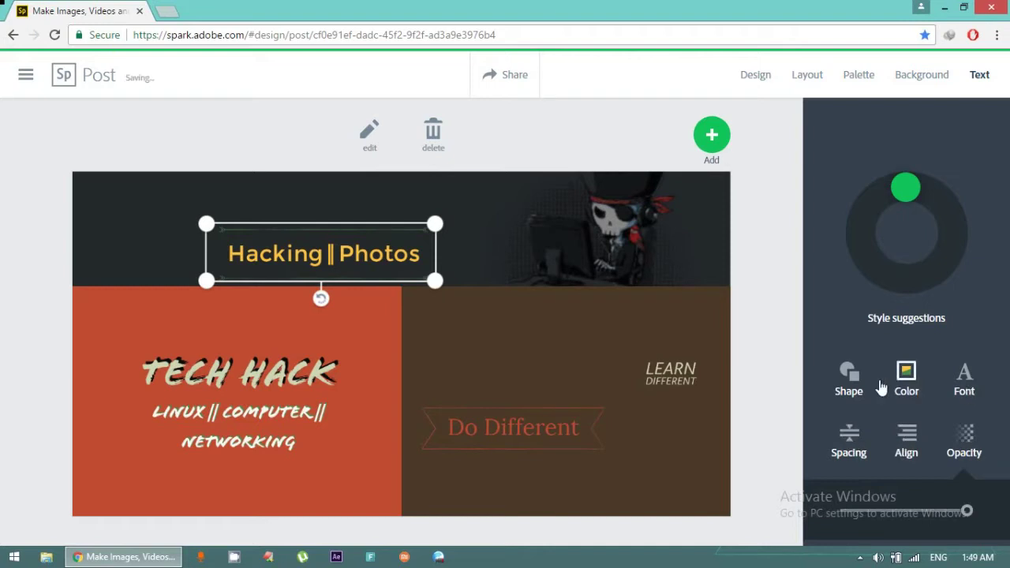
Browse the background colour choices, photo filters and colour palettes
left_click(923, 76)
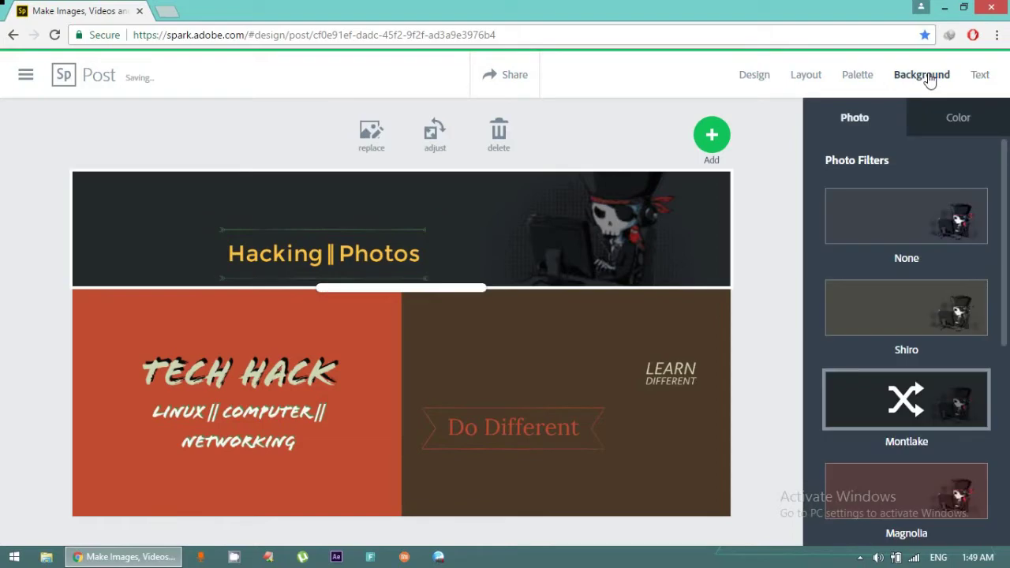
left_click(954, 128)
left_click(883, 131)
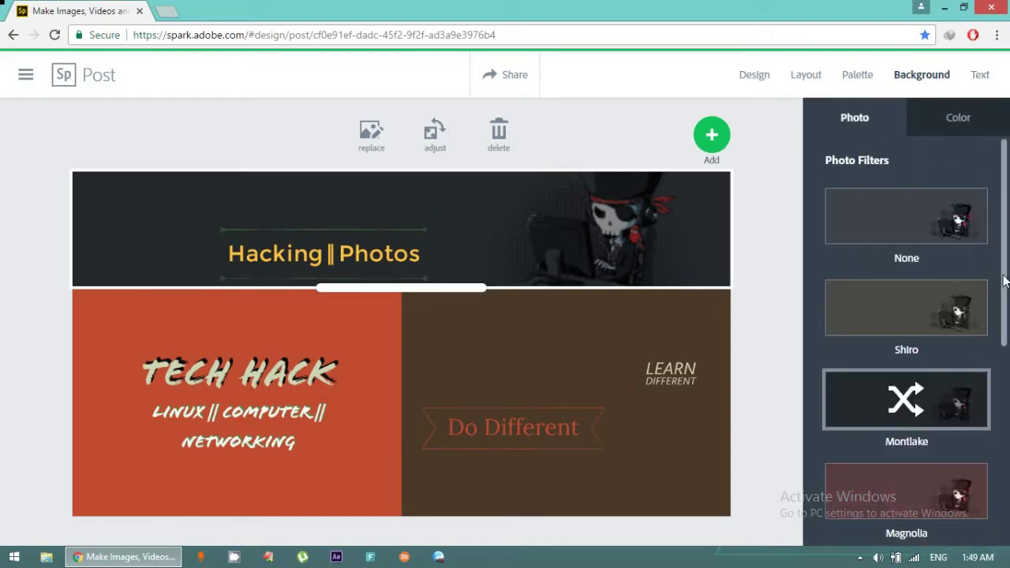
left_click(958, 120)
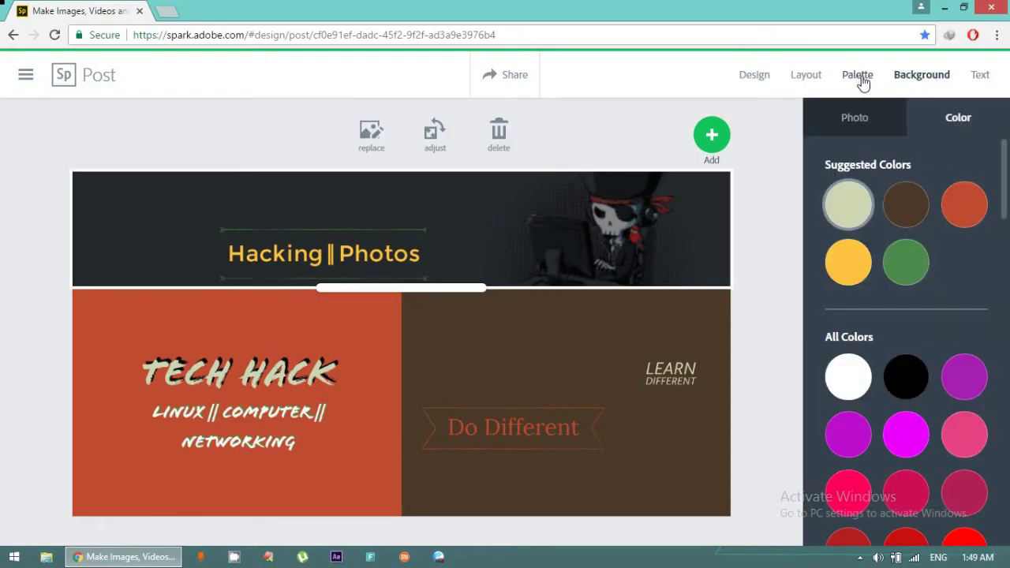
left_click(860, 79)
left_click_drag(1002, 118, 1002, 197)
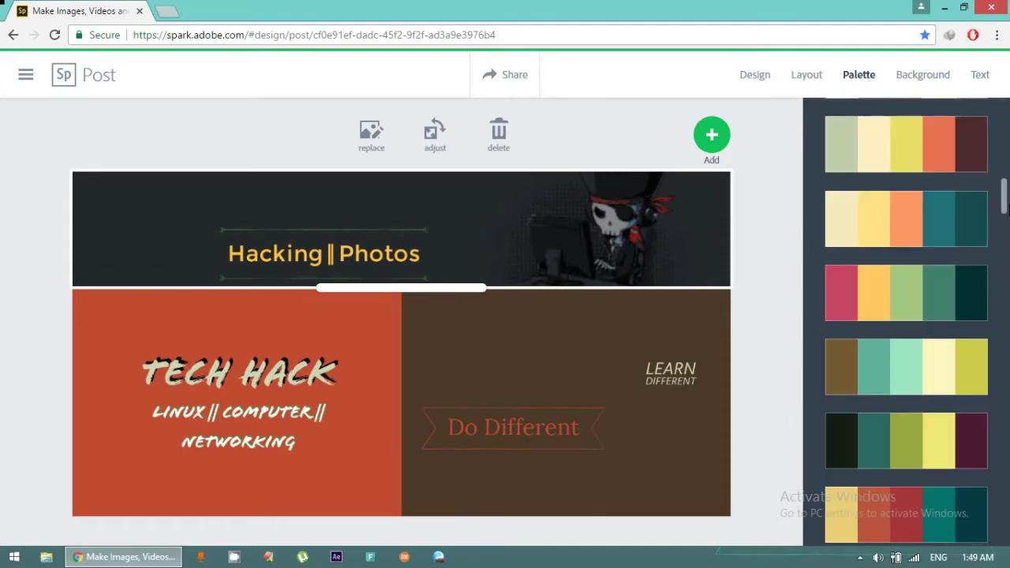
Look through the layout options and the add photo or text options
left_click(814, 81)
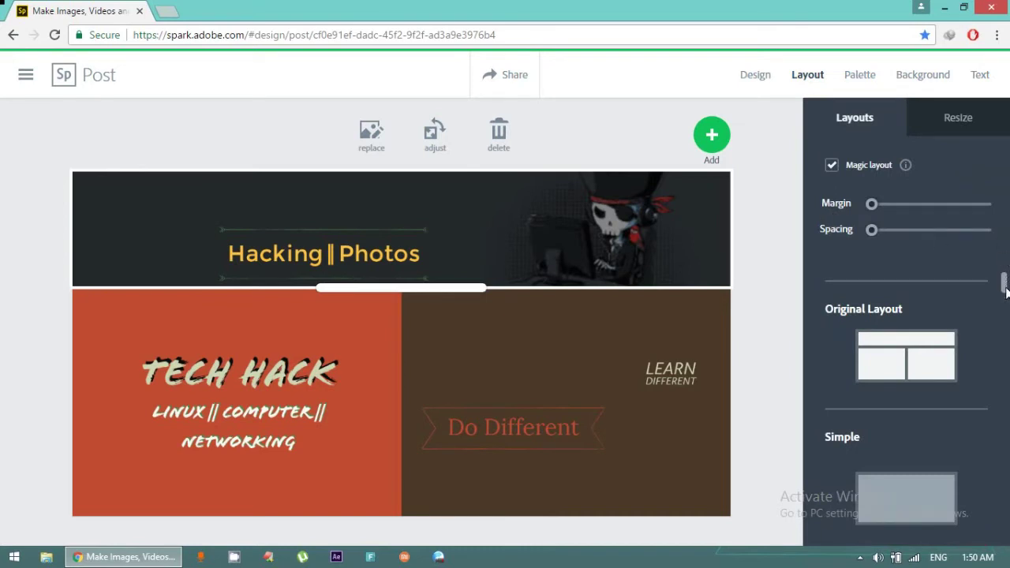
scroll(1005, 292, "down", 3)
scroll(963, 247, "up", 3)
left_click(712, 136)
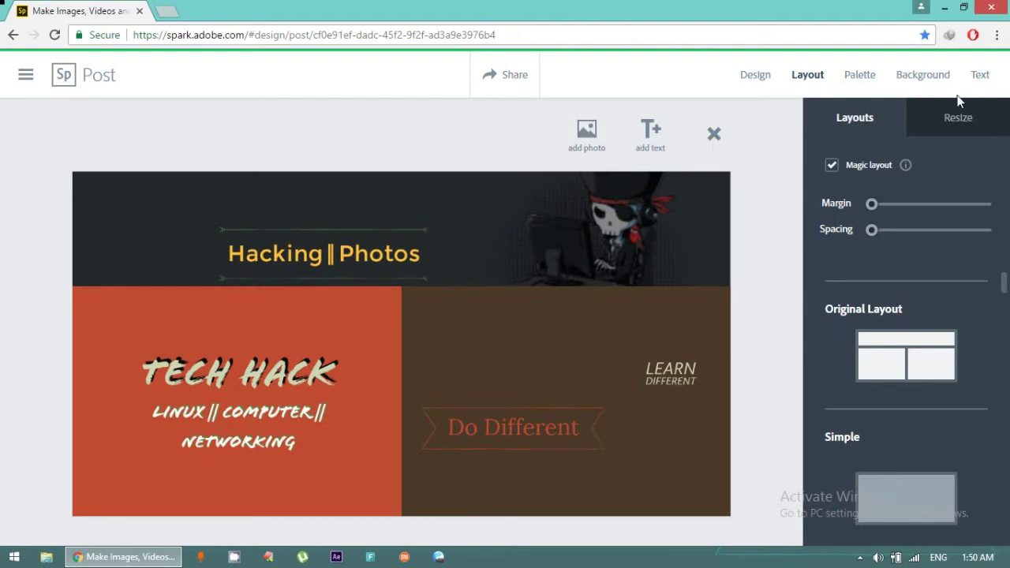
Browse the design filter choices, then open and close the navigation panel
left_click(759, 83)
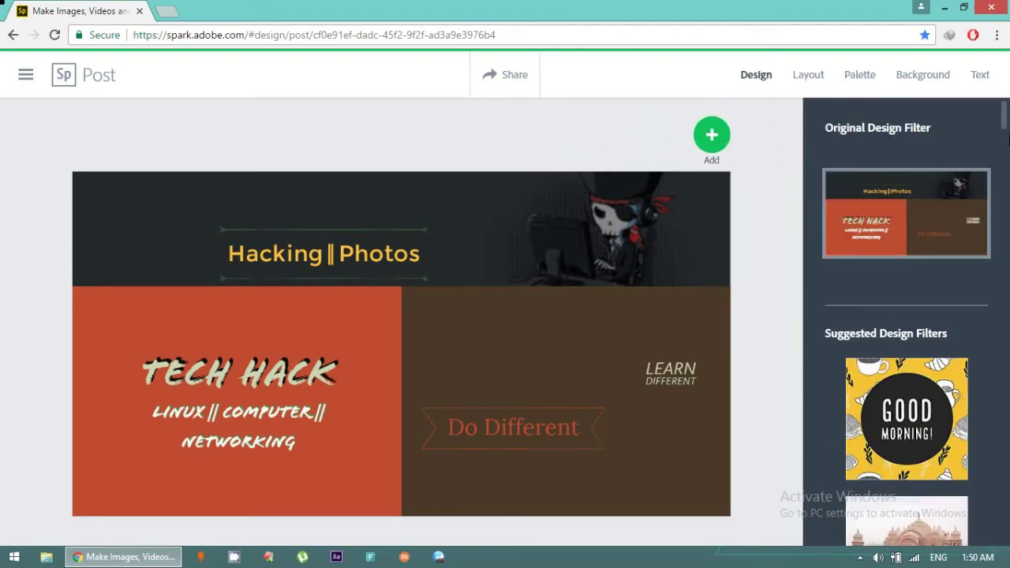
scroll(1007, 138, "down", 5)
scroll(1006, 119, "up", 5)
left_click(26, 75)
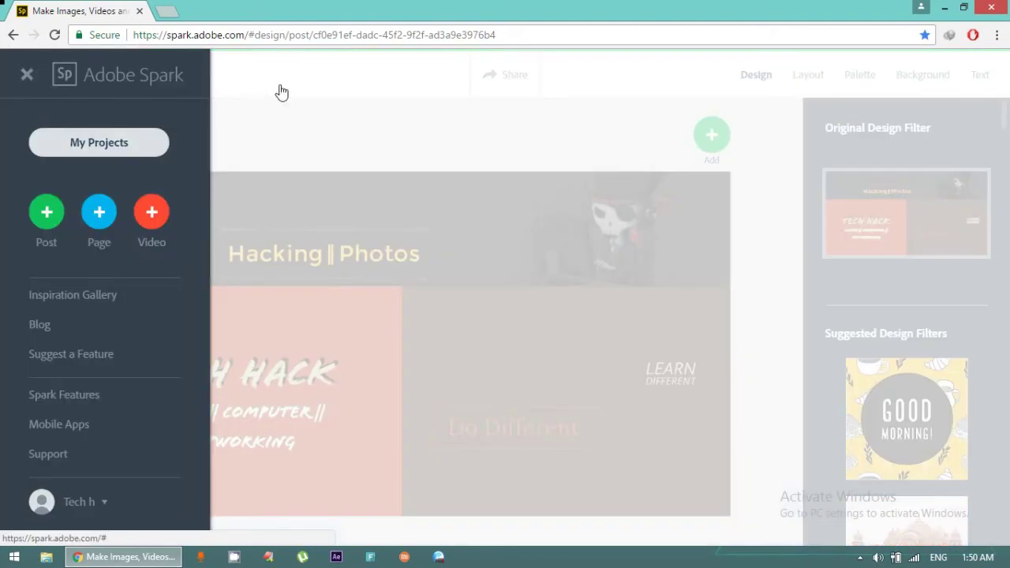
left_click(281, 92)
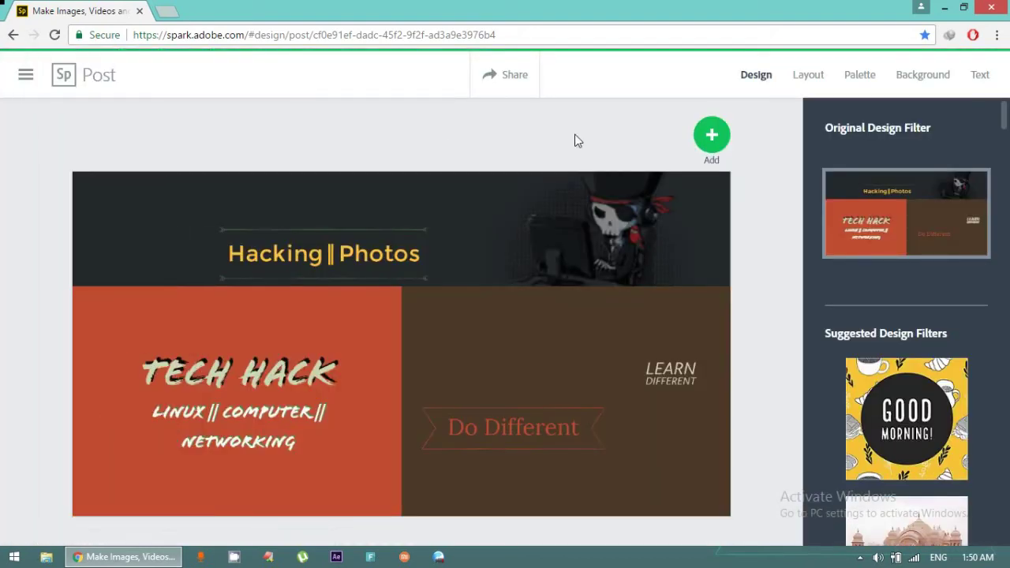
Download the finished banner as a JPG from the publish and share dialog
left_click(514, 75)
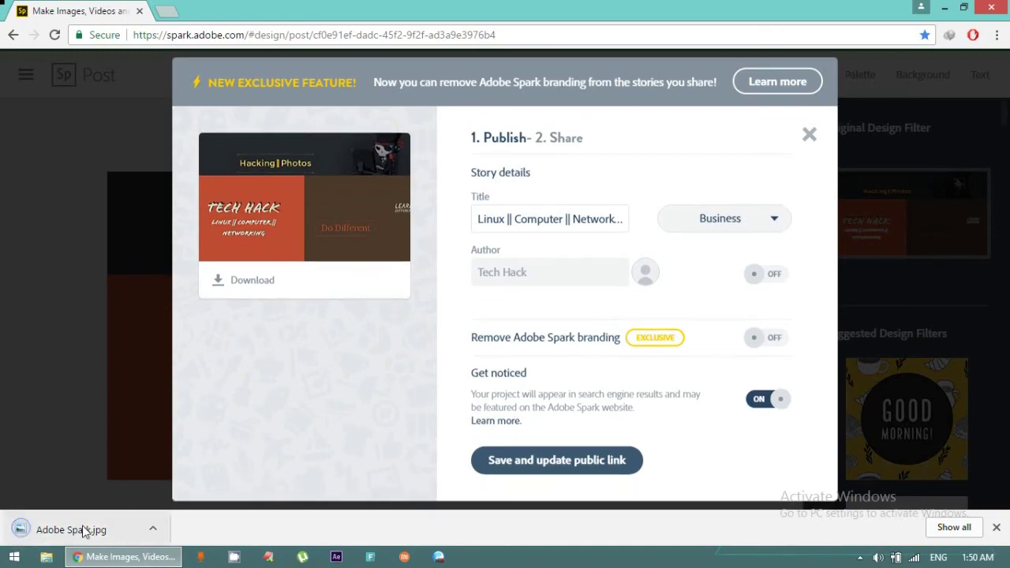
left_click(83, 530)
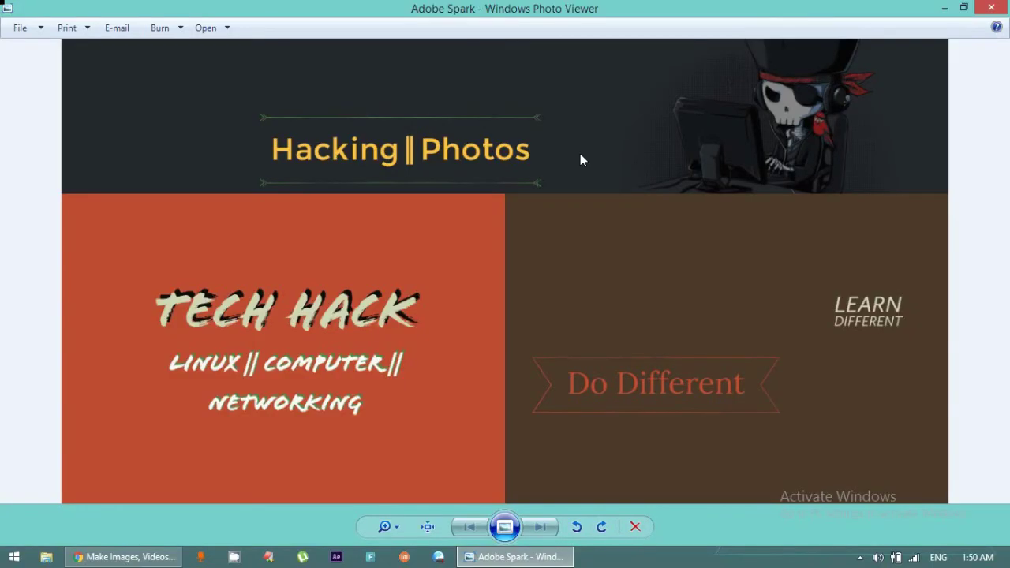